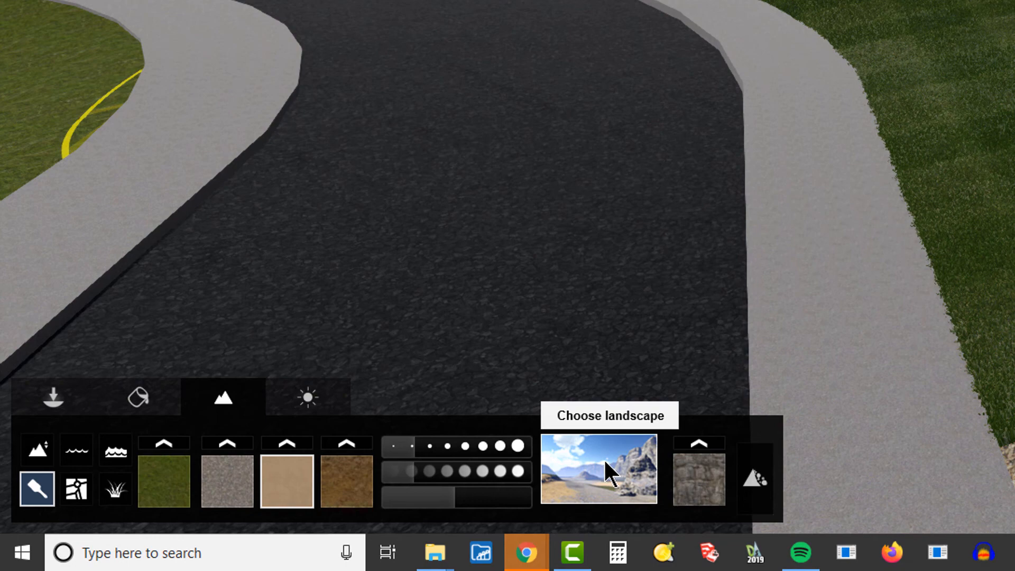
- Try the bright green grass preset and the sandy desert preset for the landscape around the house
click(608, 472)
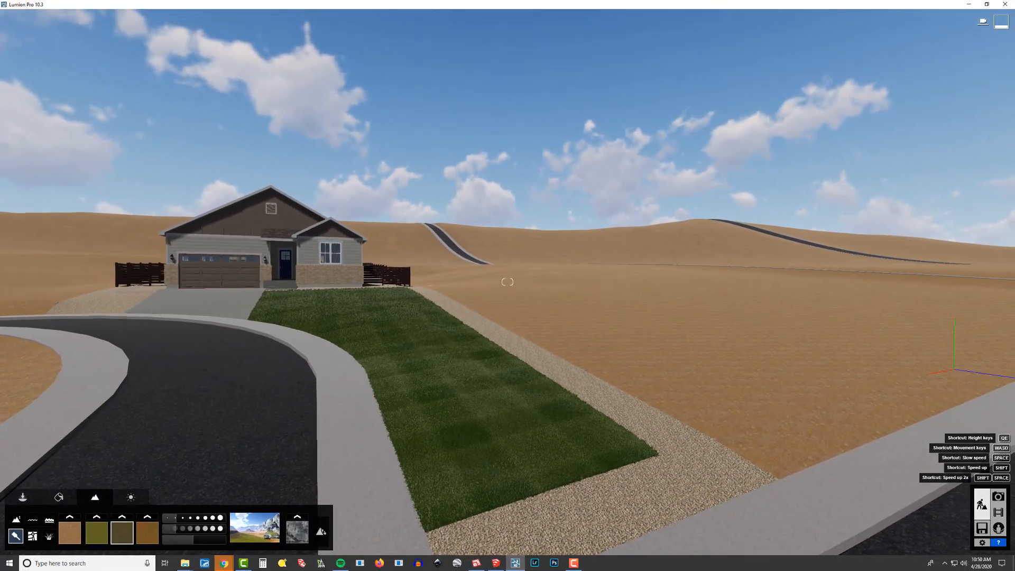
key(q)
key(s)
key(q)
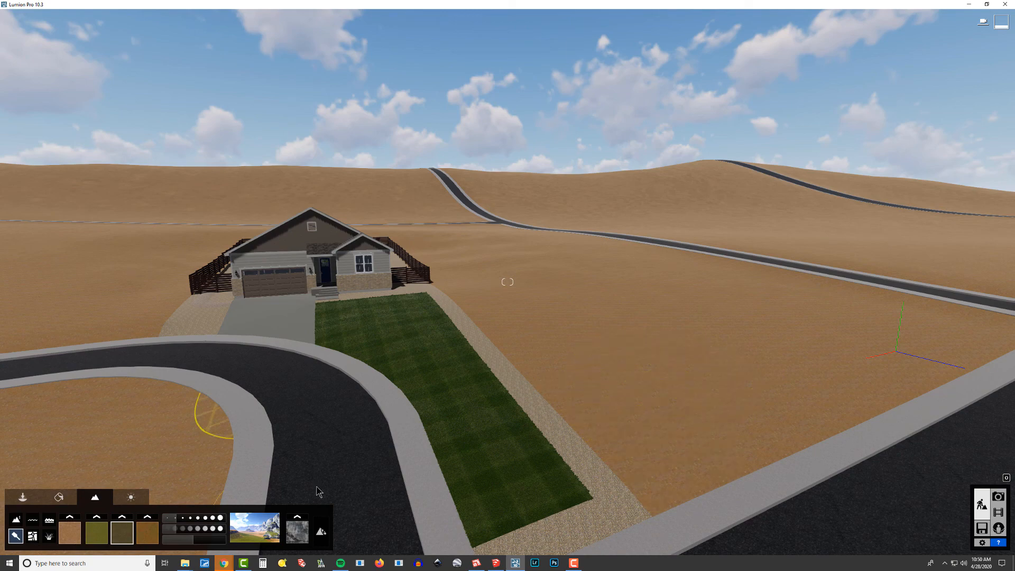
click(258, 525)
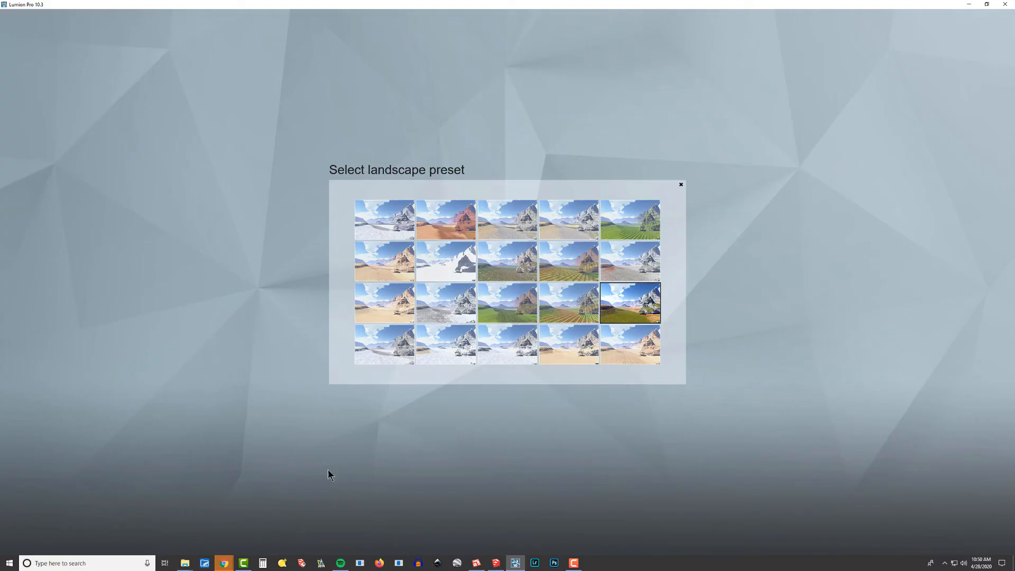
click(632, 229)
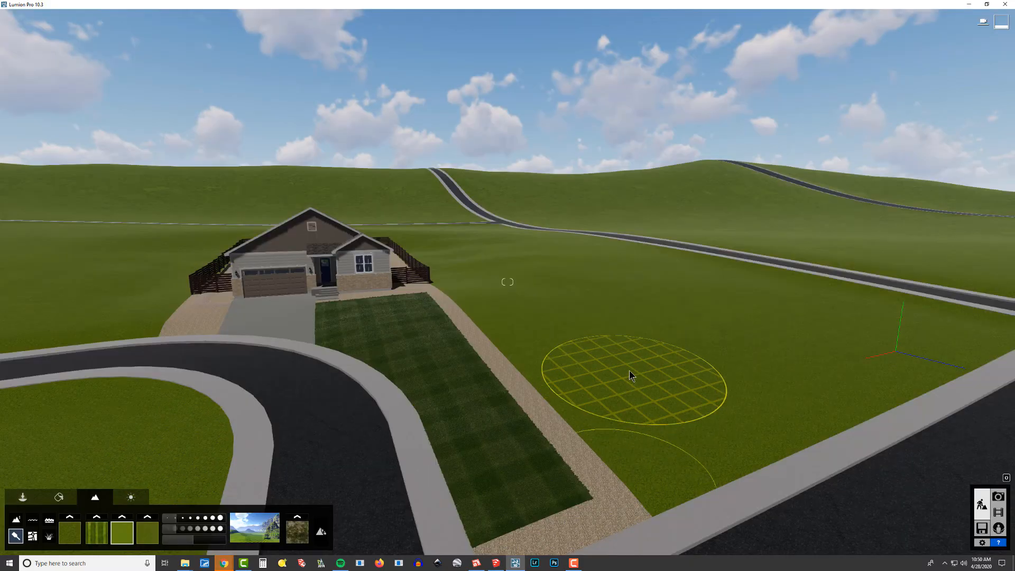
click(261, 534)
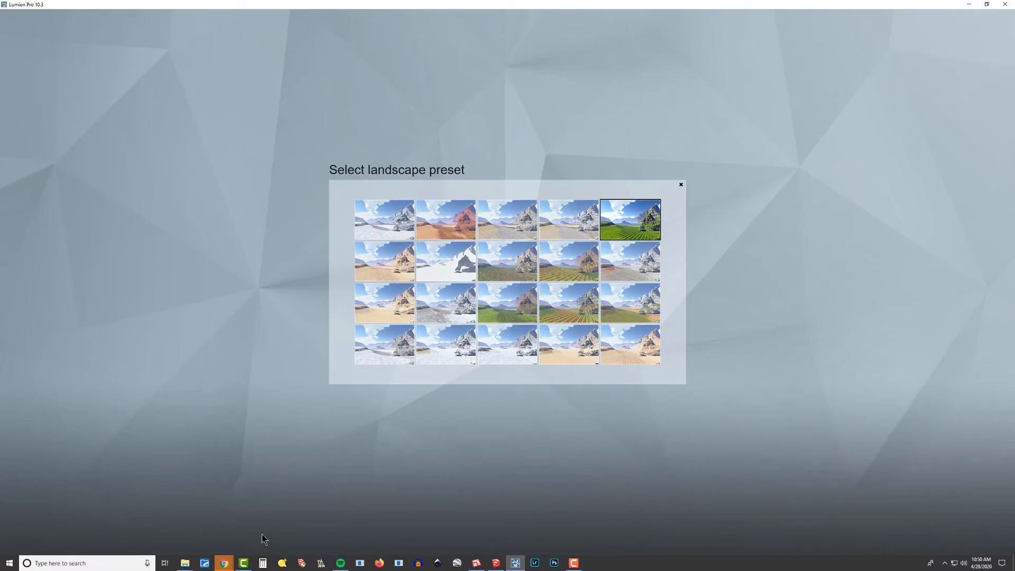
click(648, 355)
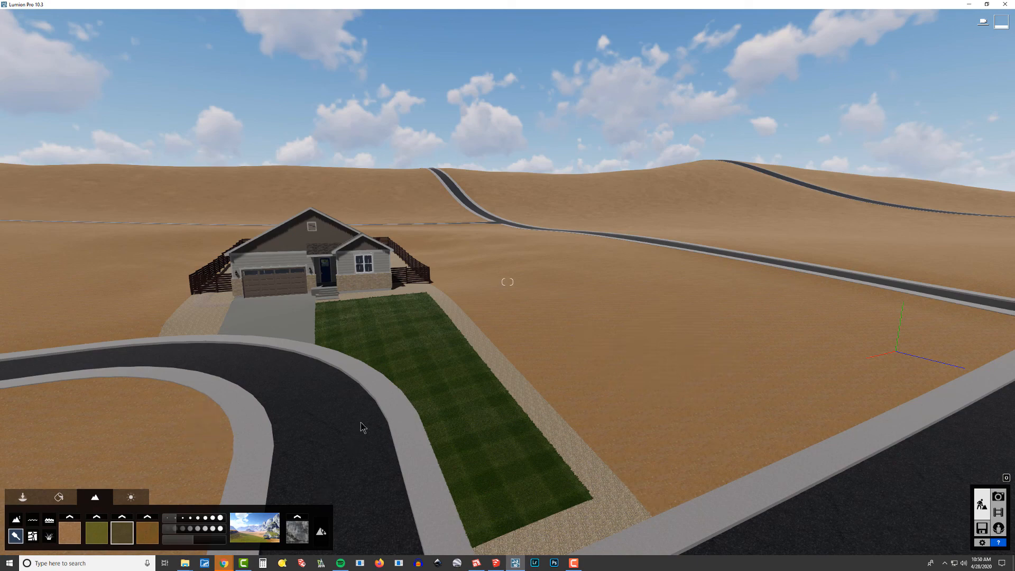
- Change the landscape to the preset with muted olive grass ground and grey rocky mountains
mouse_move(415, 290)
right_down()
mouse_move(390, 303)
mouse_move(367, 371)
right_up()
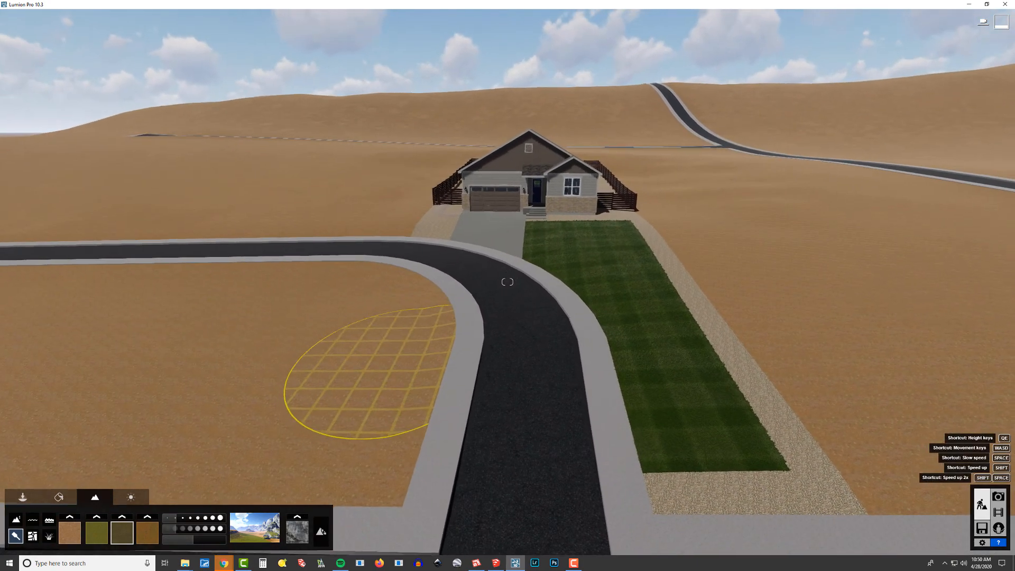
key(w)
key(s)
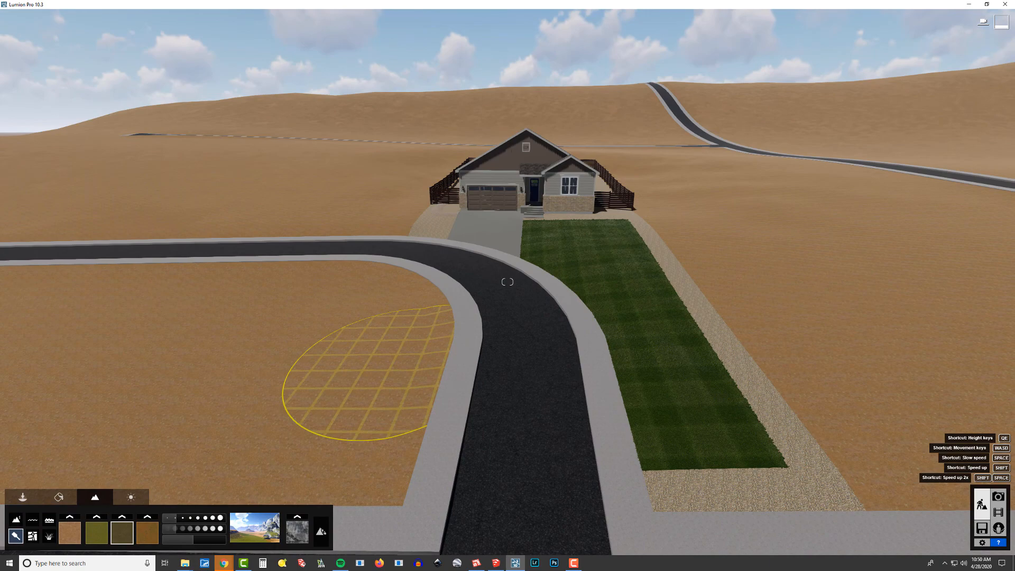
click(255, 528)
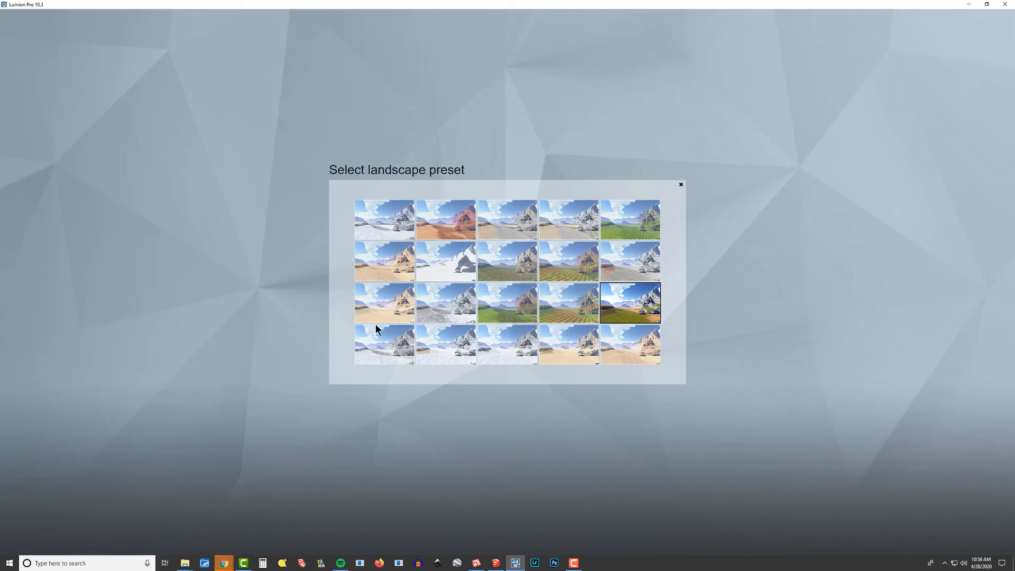
click(501, 232)
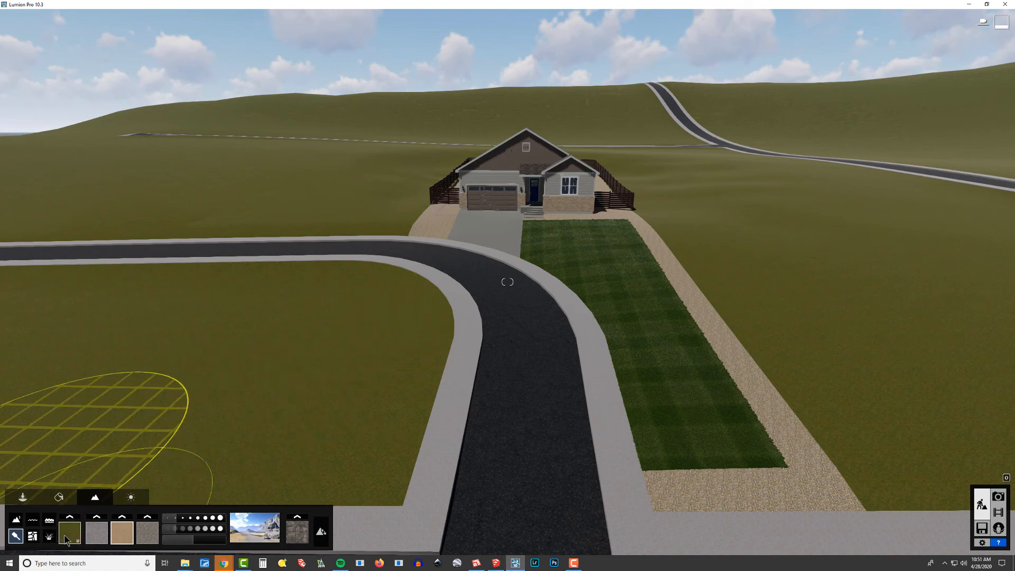
- Turn on landscape grass and raise the grass height to about three quarters of its range
key(w)
mouse_move(433, 371)
right_down()
mouse_move(380, 373)
mouse_move(436, 388)
mouse_move(439, 362)
right_up()
key(w)
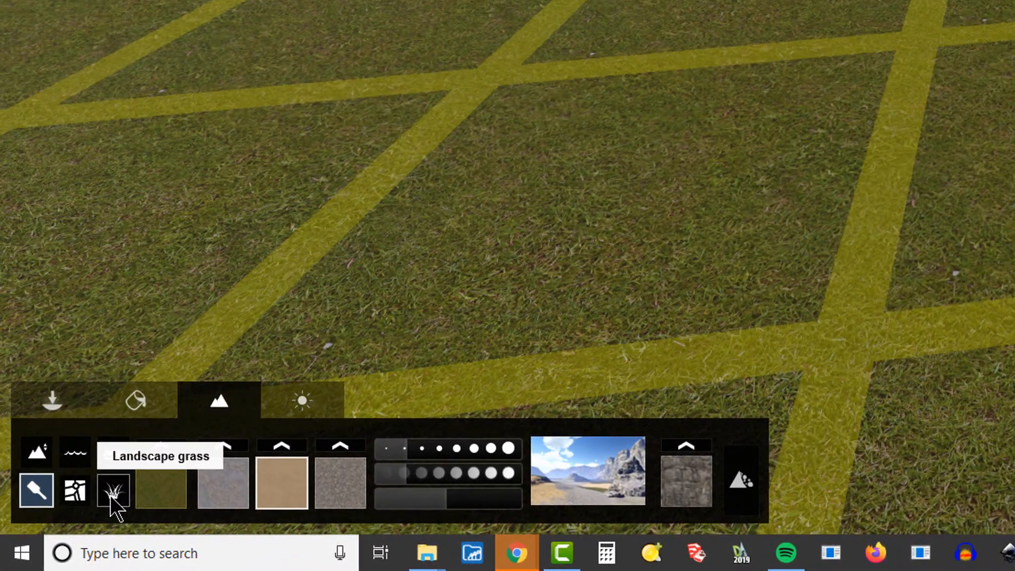
click(113, 490)
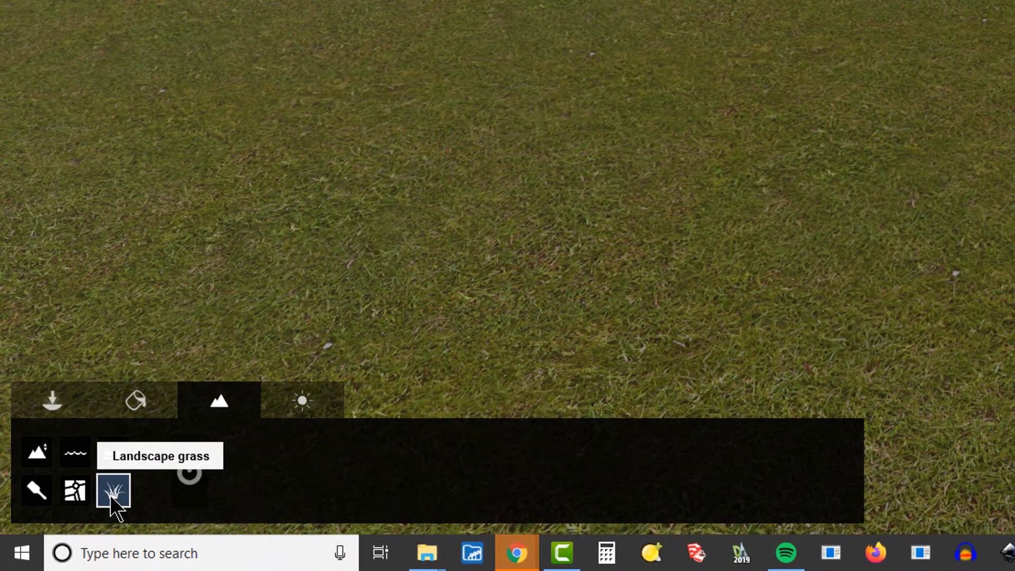
click(191, 473)
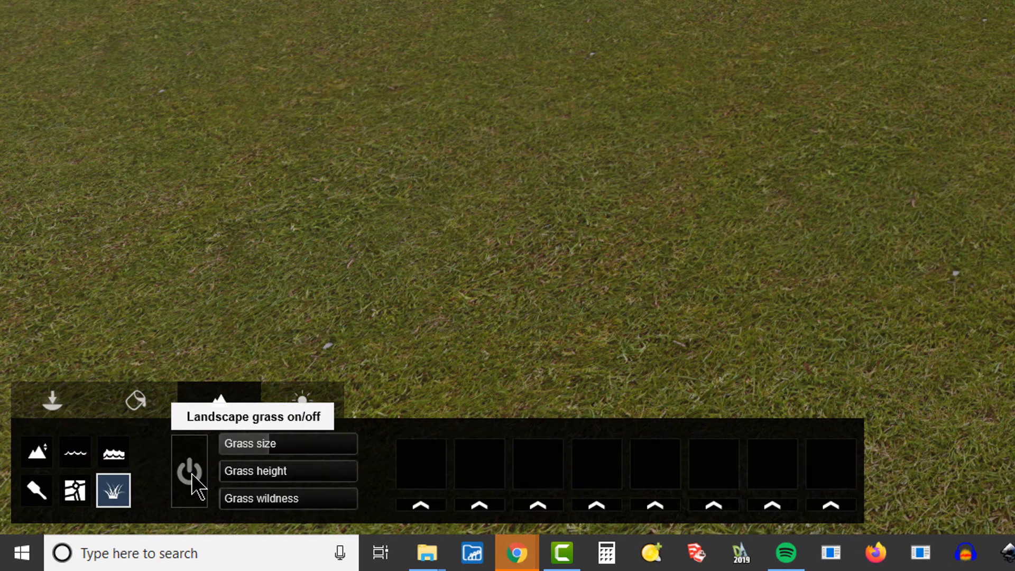
drag(225, 479, 114, 491)
drag(266, 515, 329, 519)
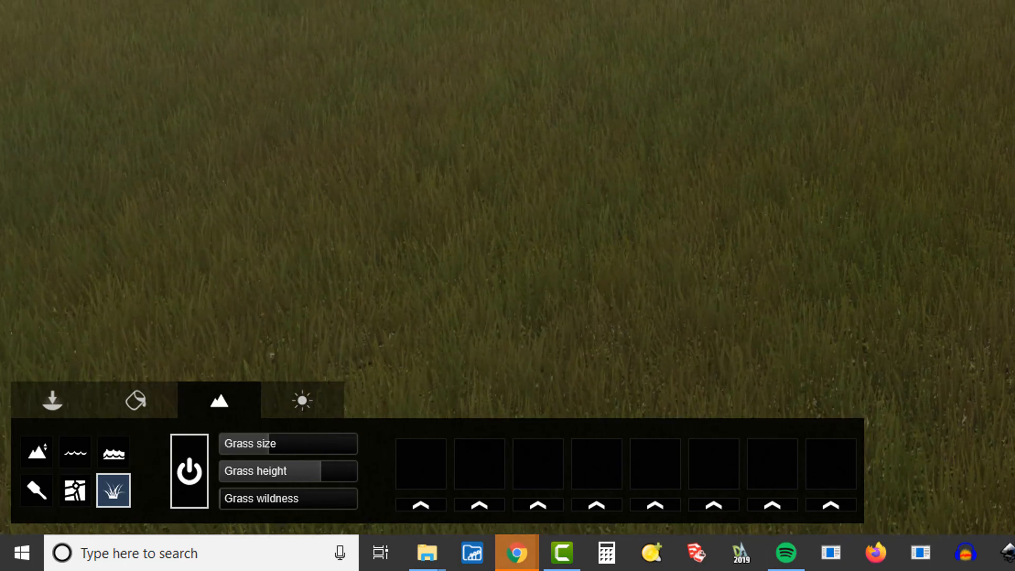
- At the field beside the gravel strip, increase the grass size to about four fifths and set the grass wildness to 1.0
key(s)
key(d)
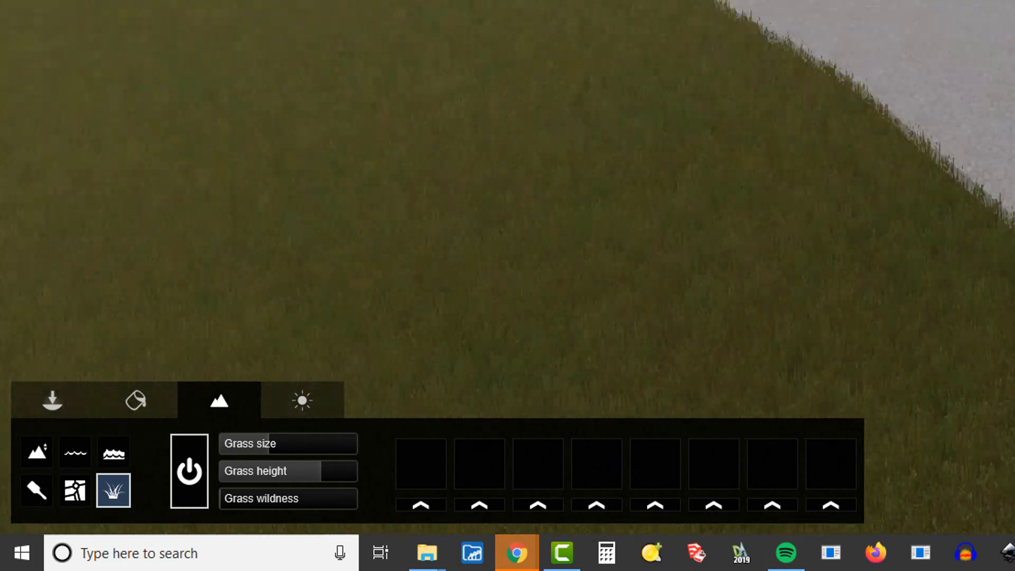
right_drag(740, 32, 740, 198)
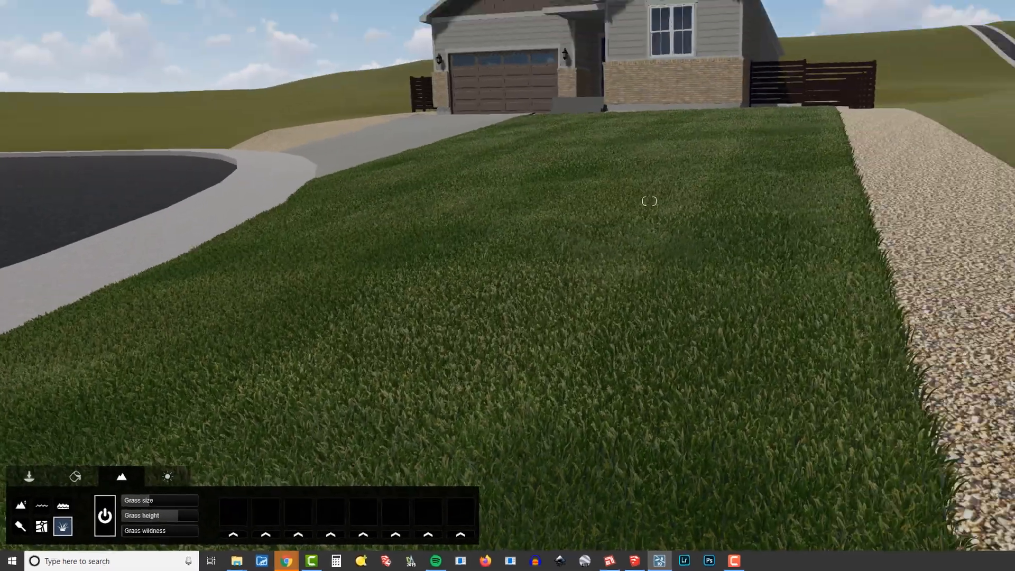
key(d)
key(w)
key(w)
right_drag(280, 365, 337, 369)
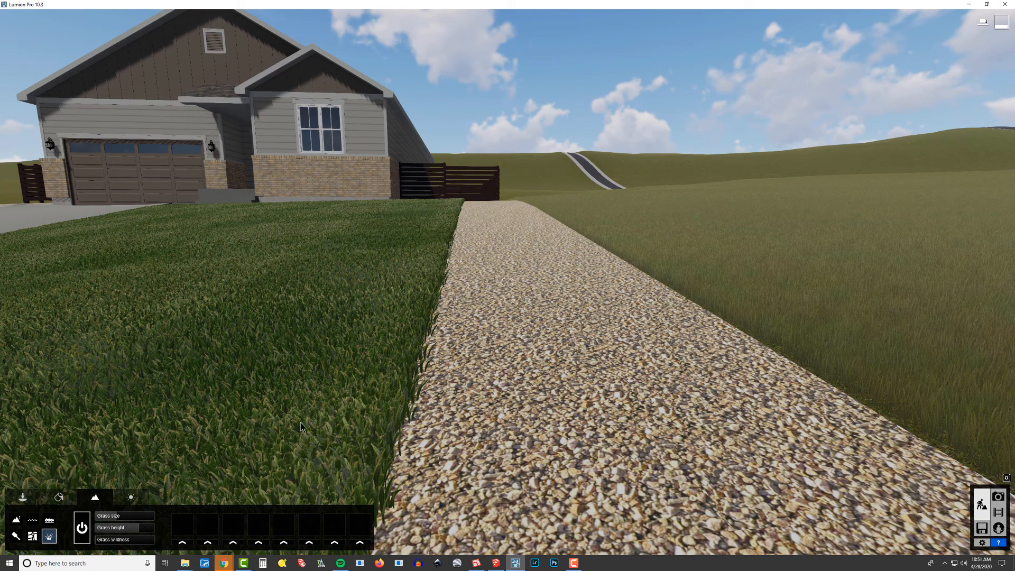
drag(124, 520, 121, 546)
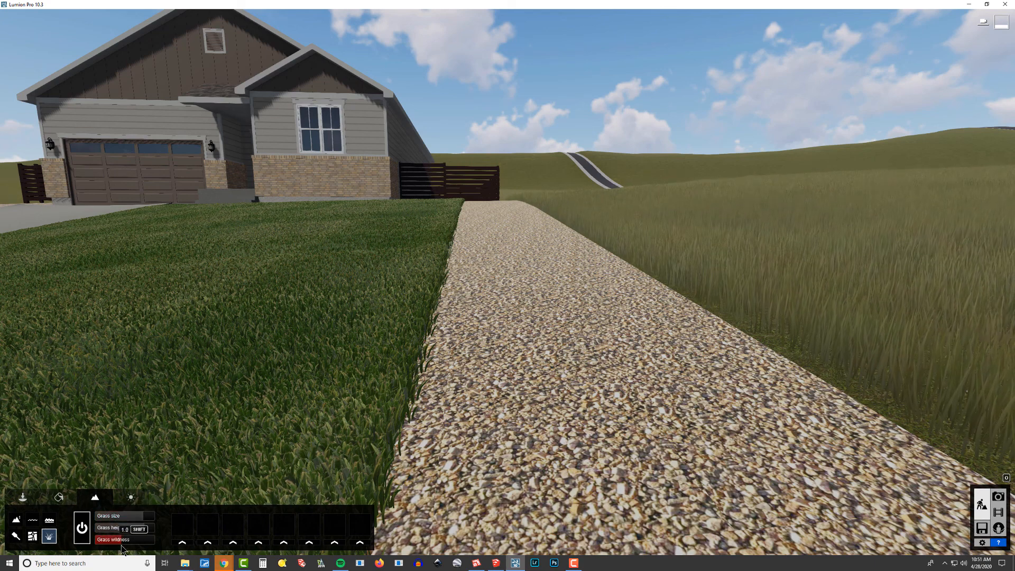
- Raise the landscape grass wildness to 2.0
key(q)
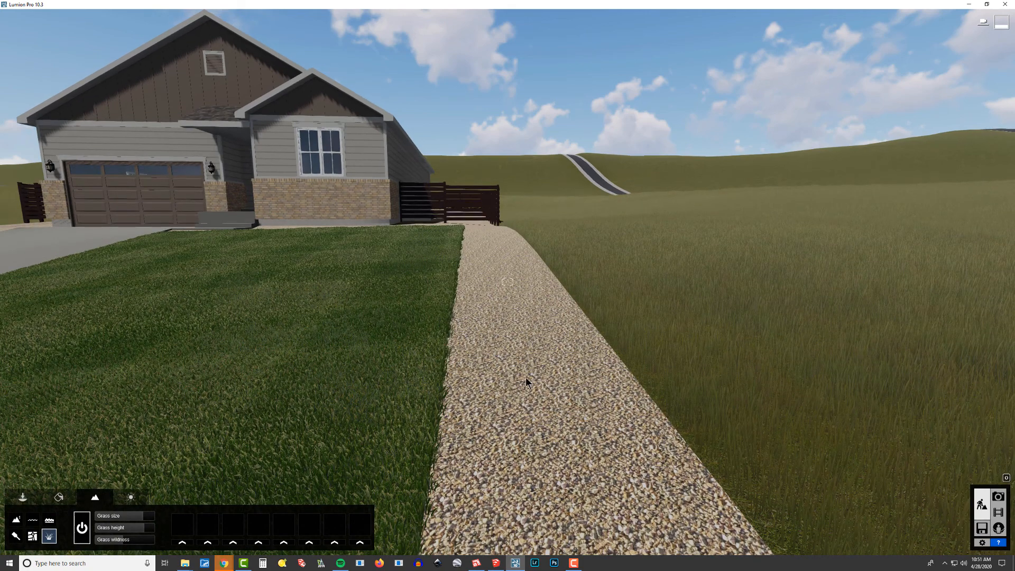
right_drag(525, 378, 530, 378)
drag(123, 542, 130, 550)
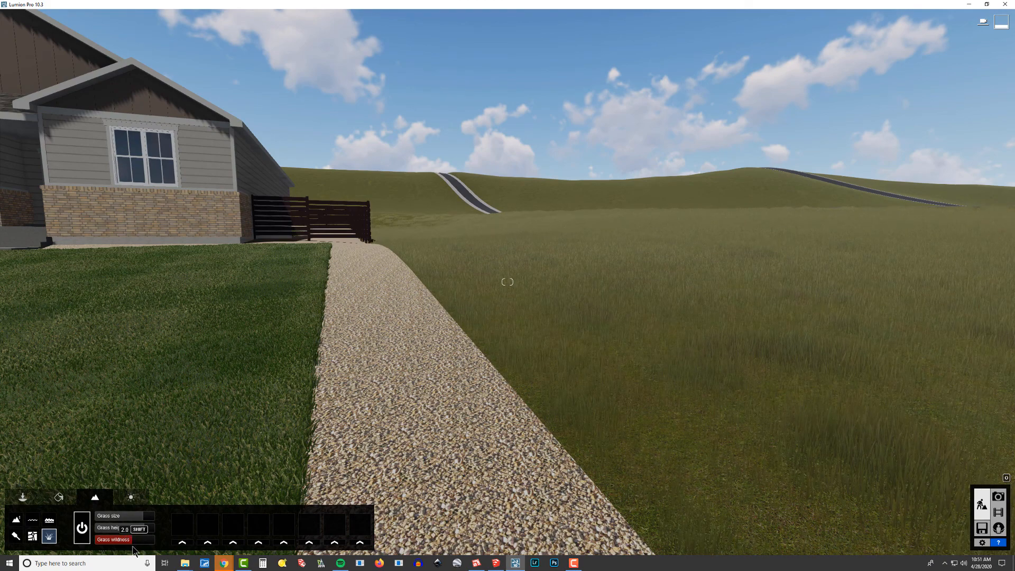
- Examine the wild grass in the field beside the gravel strip from nearer and farther away
right_drag(154, 423, 183, 434)
key(s)
key(w)
key(w)
key(s)
key(s)
key(w)
key(w)
mouse_move(429, 336)
right_down()
mouse_move(455, 341)
mouse_move(442, 353)
mouse_move(422, 317)
right_up()
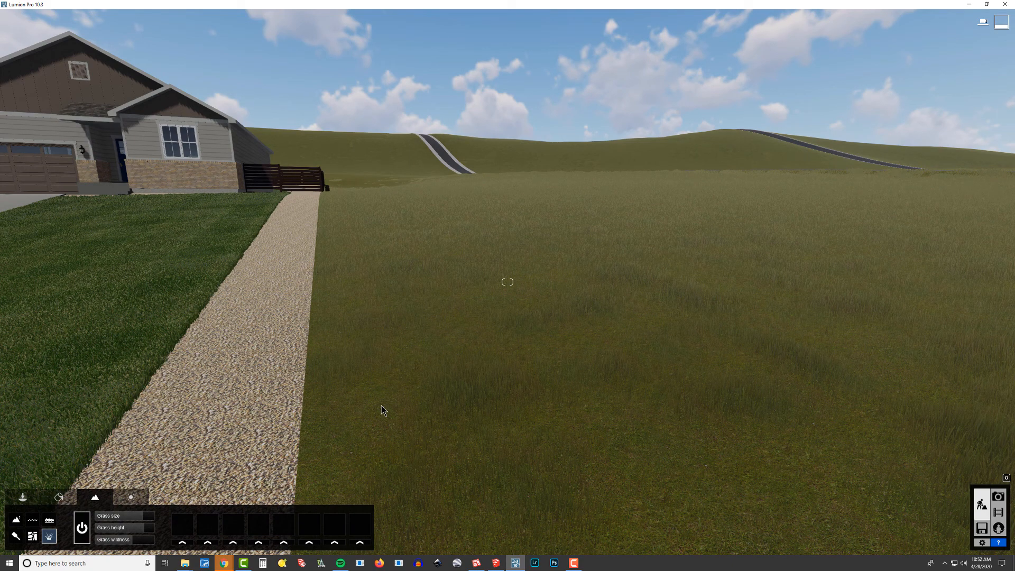
mouse_move(388, 411)
right_down()
mouse_move(407, 416)
mouse_move(399, 423)
right_up()
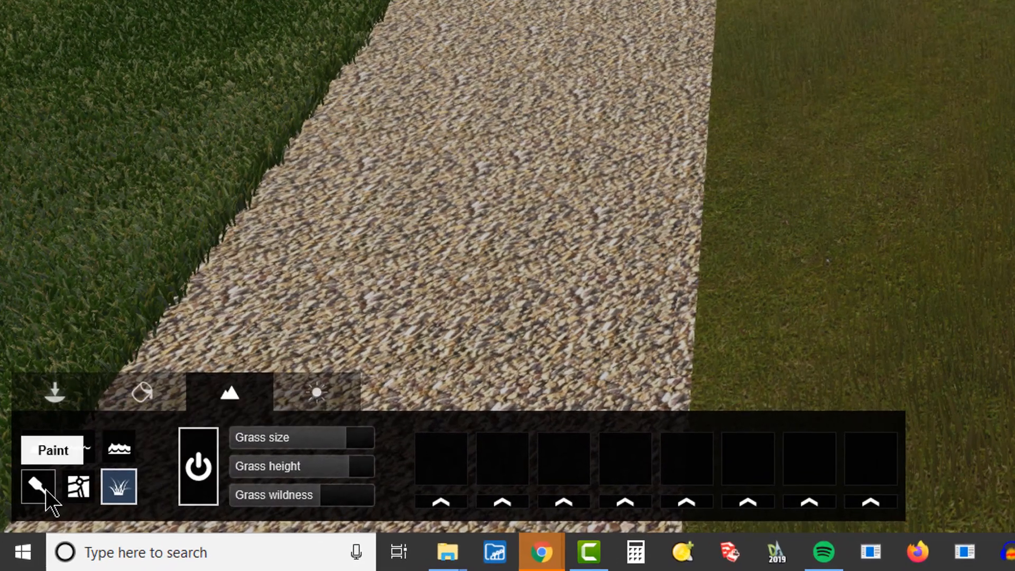
- Swap the first landscape paint texture for the lighter olive-green one
click(47, 491)
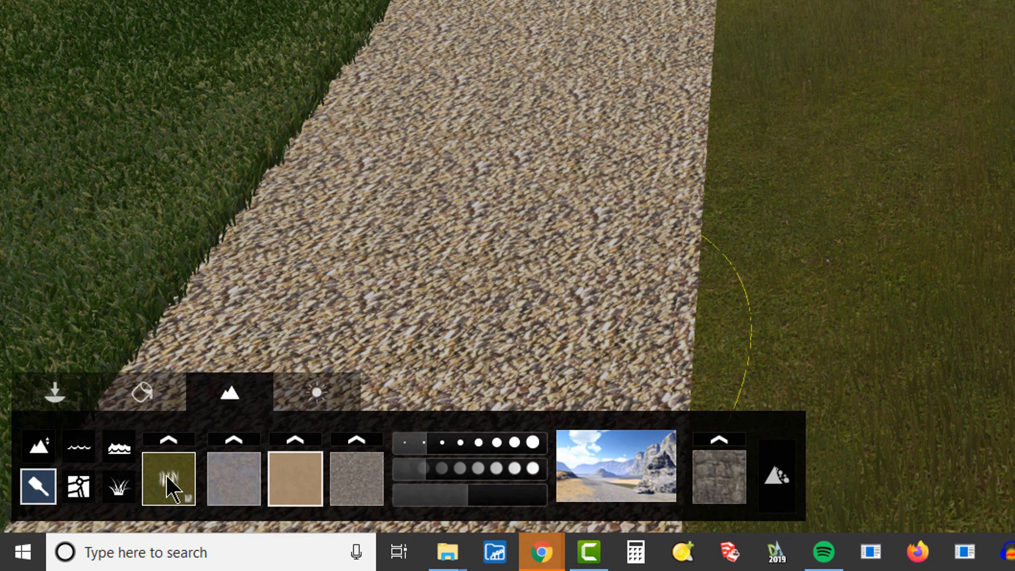
click(166, 442)
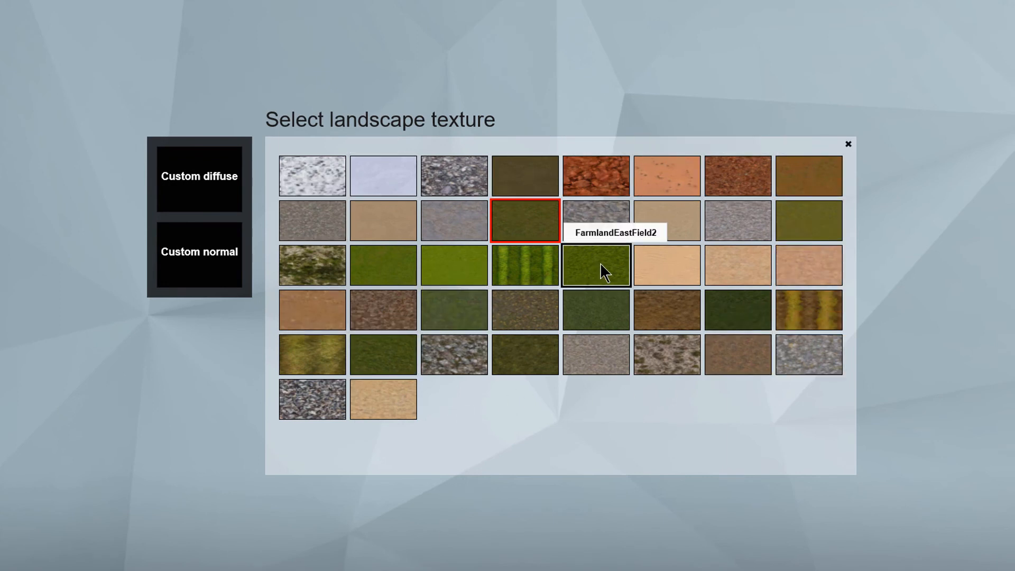
click(821, 226)
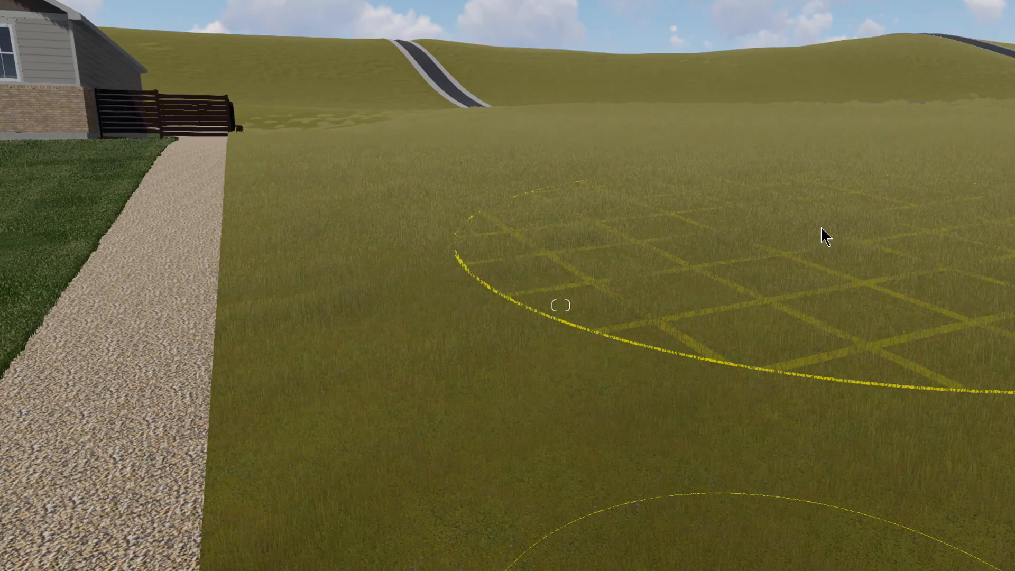
- Replace the first landscape paint texture with the muted grey-green grass texture next to Leaves
right_drag(363, 424, 465, 380)
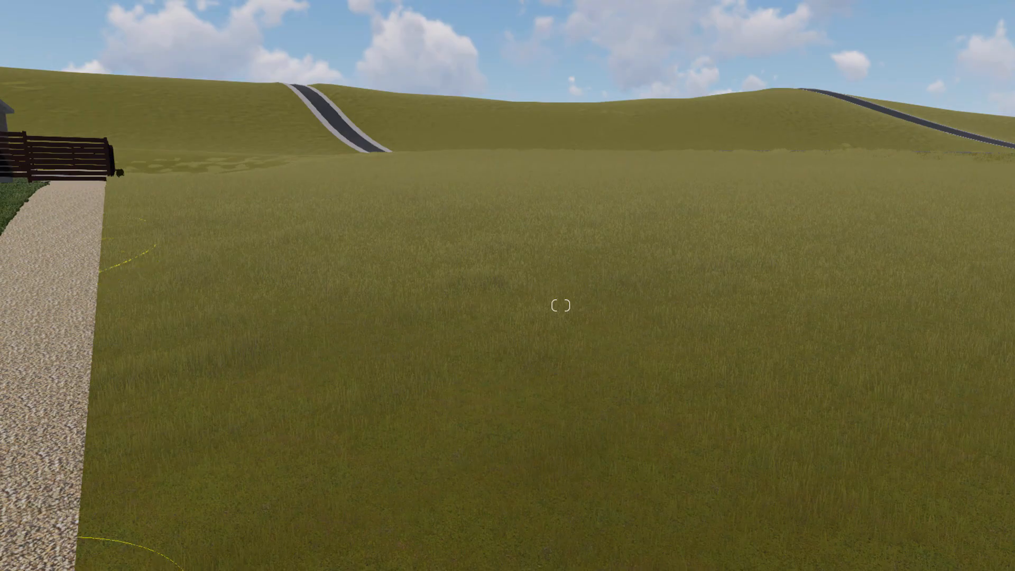
click(222, 566)
click(461, 317)
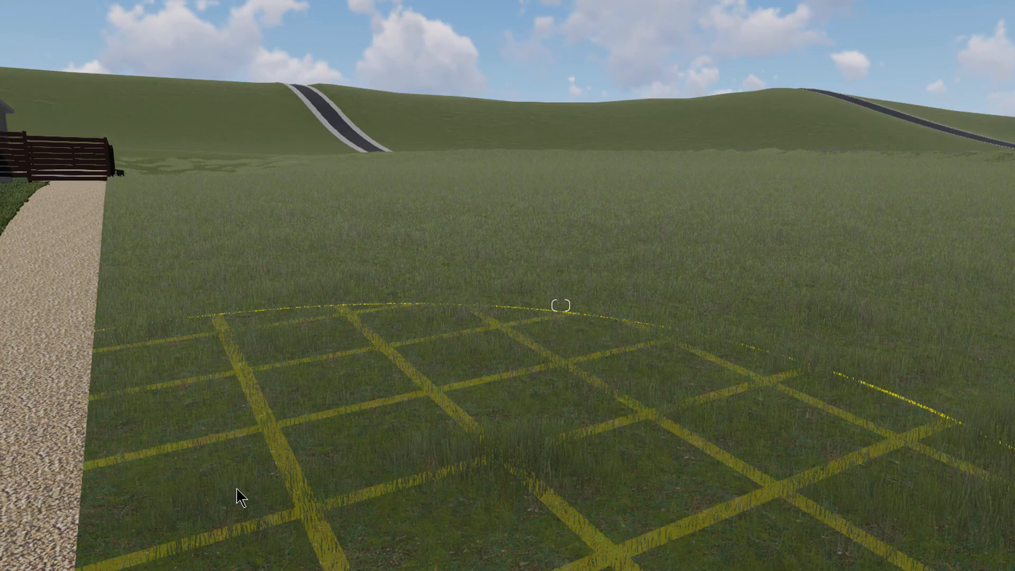
- Open the custom diffuse image selection for the first landscape paint texture
click(222, 565)
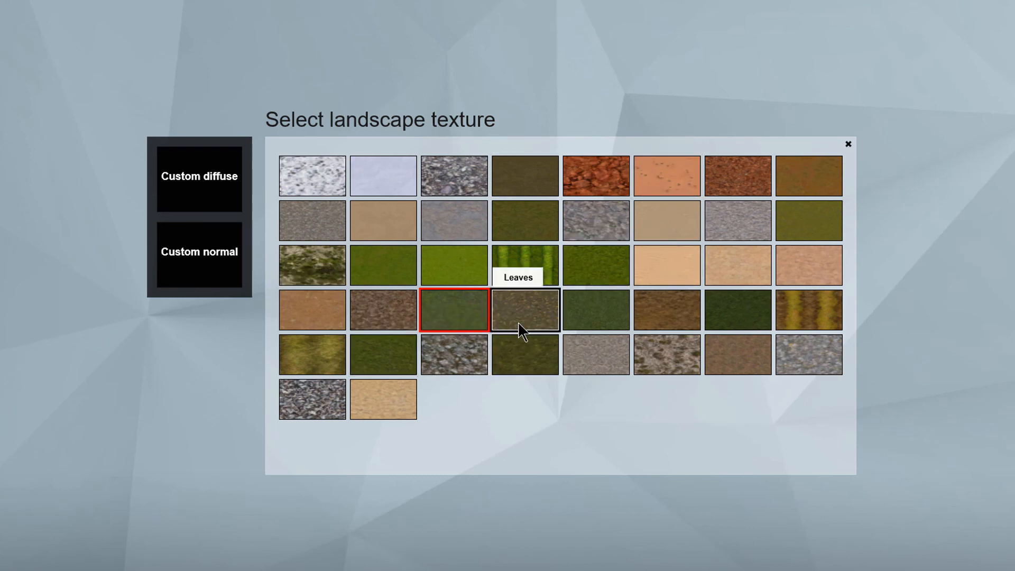
click(212, 190)
drag(116, 0, 606, 0)
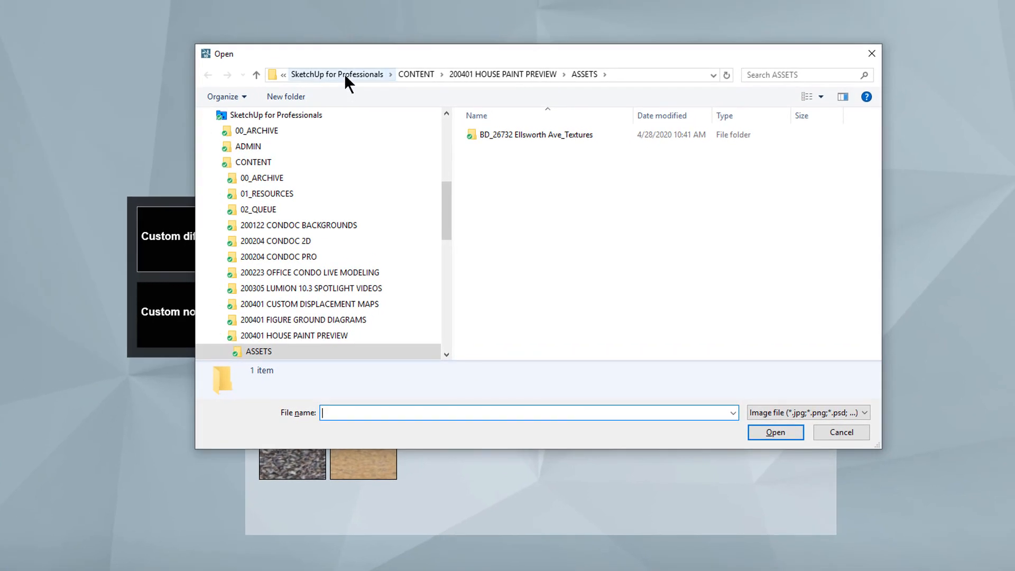
- Browse to the RESOURCES folder inside the BD folder of Zoho WorkDrive
click(347, 66)
click(350, 67)
double_click(518, 216)
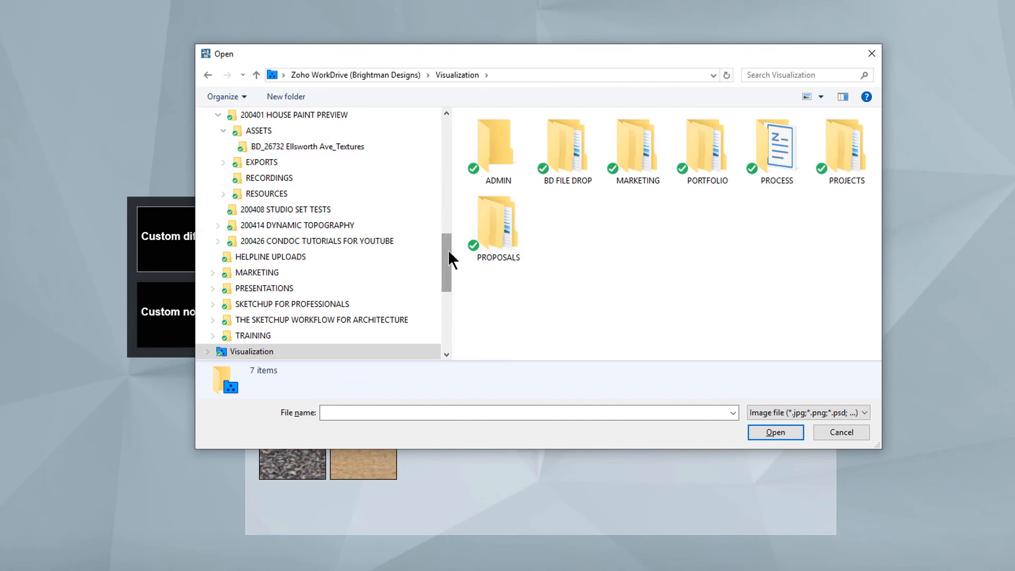
drag(448, 250, 446, 127)
click(276, 310)
click(487, 165)
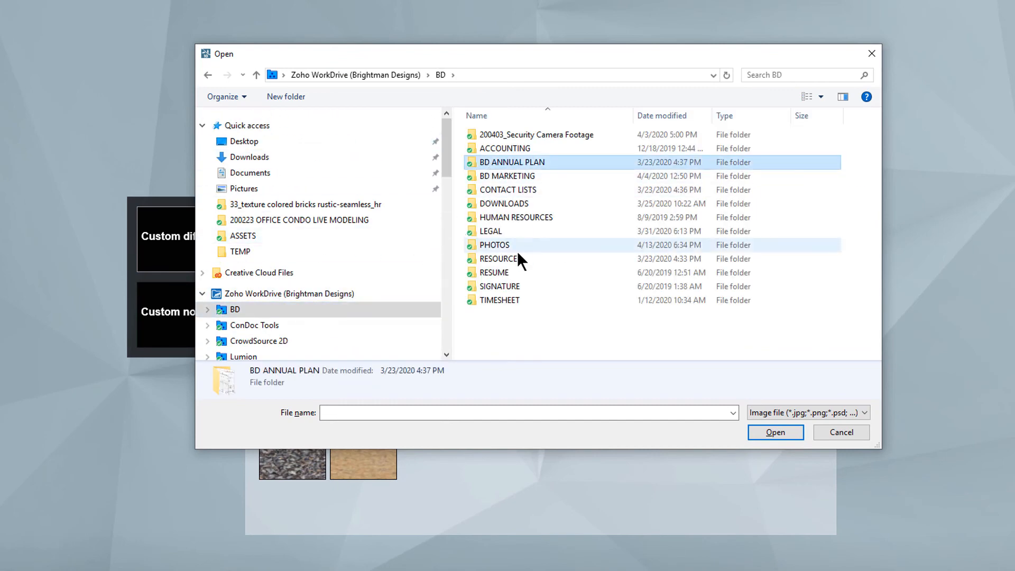
click(510, 258)
double_click(510, 258)
- Go to the GRASS folder under BD MATERIALS and NATURE, and open 28_dry grass texture-seamless.jpg for a preview
double_click(525, 148)
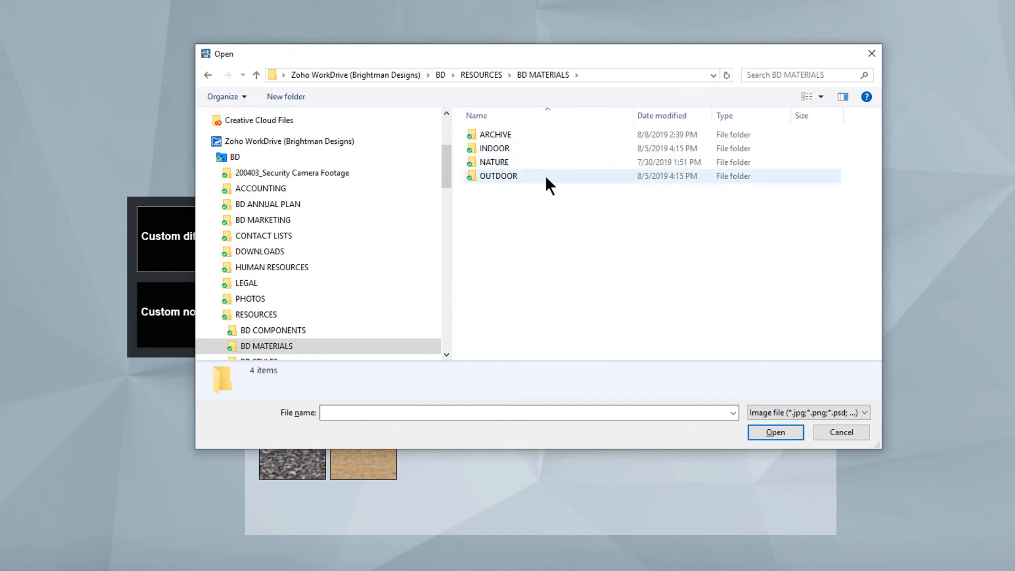
double_click(513, 163)
double_click(499, 147)
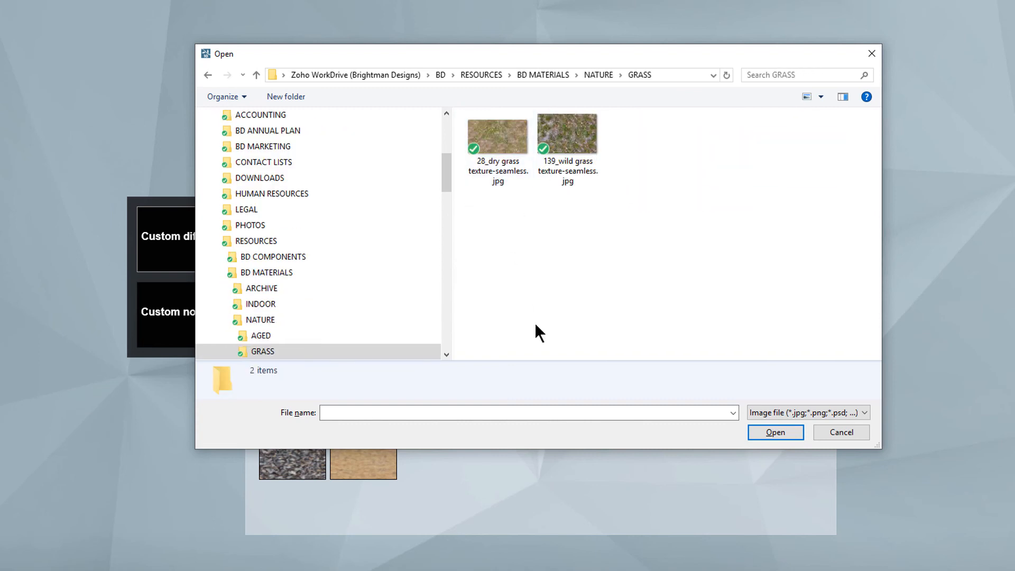
right_click(499, 143)
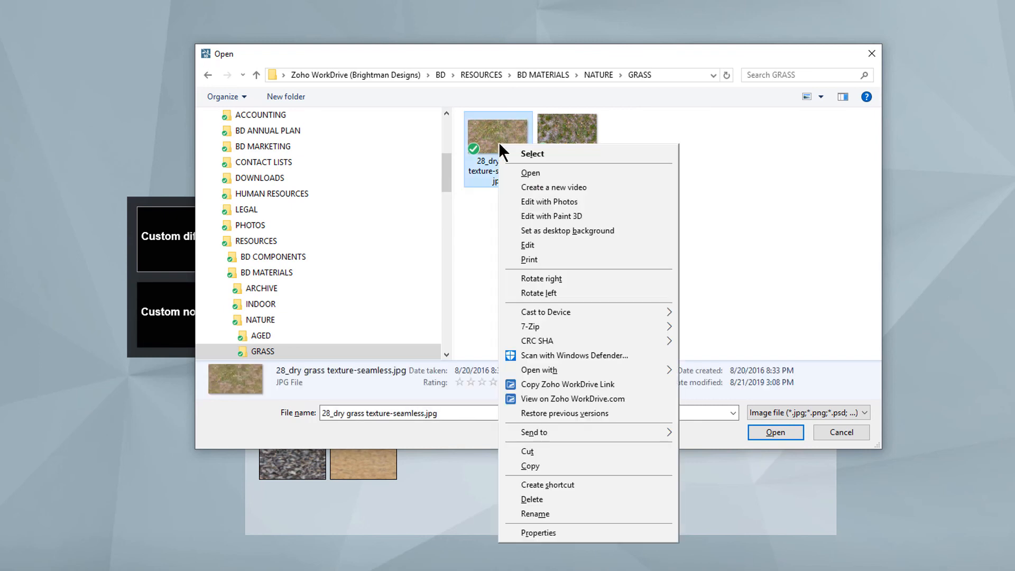
click(530, 172)
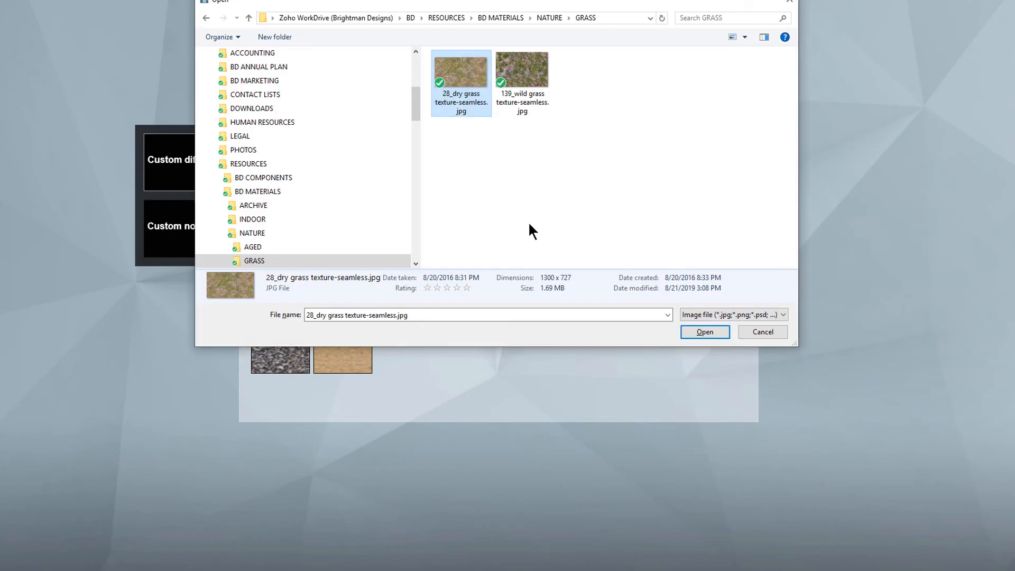
- Load 28_dry grass texture-seamless.jpg as the custom diffuse map of the landscape texture and close the texture selection
click(696, 332)
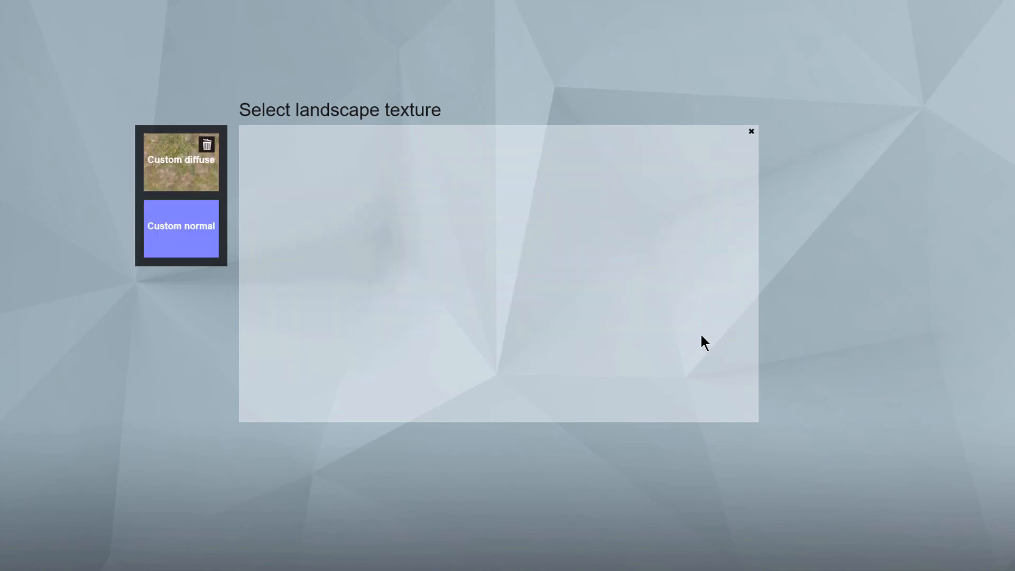
click(751, 131)
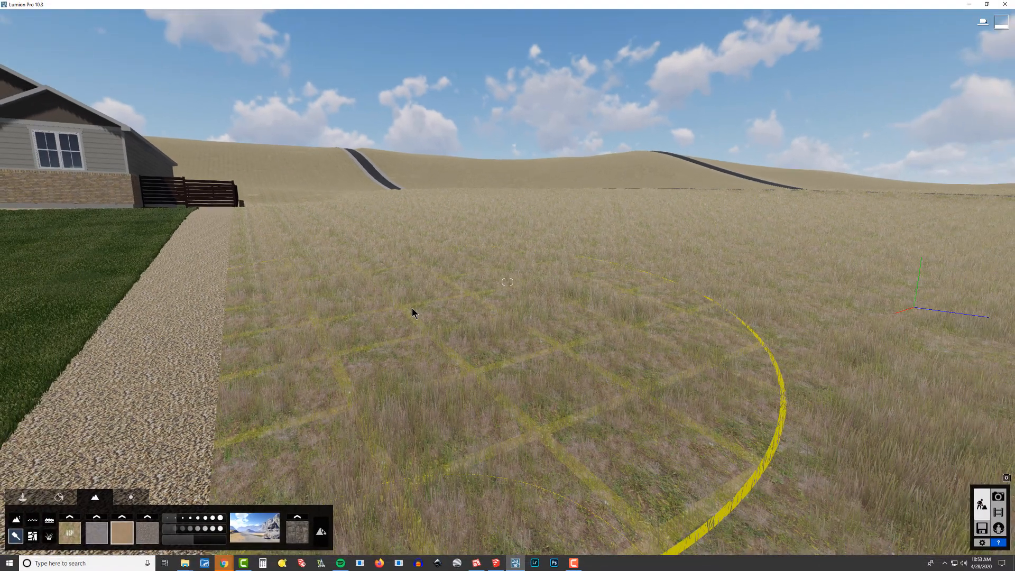
- Inspect the new grass ground texture beside the gravel path, house and road from several distances and heights
mouse_move(403, 308)
right_down()
mouse_move(214, 359)
mouse_move(256, 359)
right_up()
key(s)
right_drag(461, 251, 648, 237)
key(w)
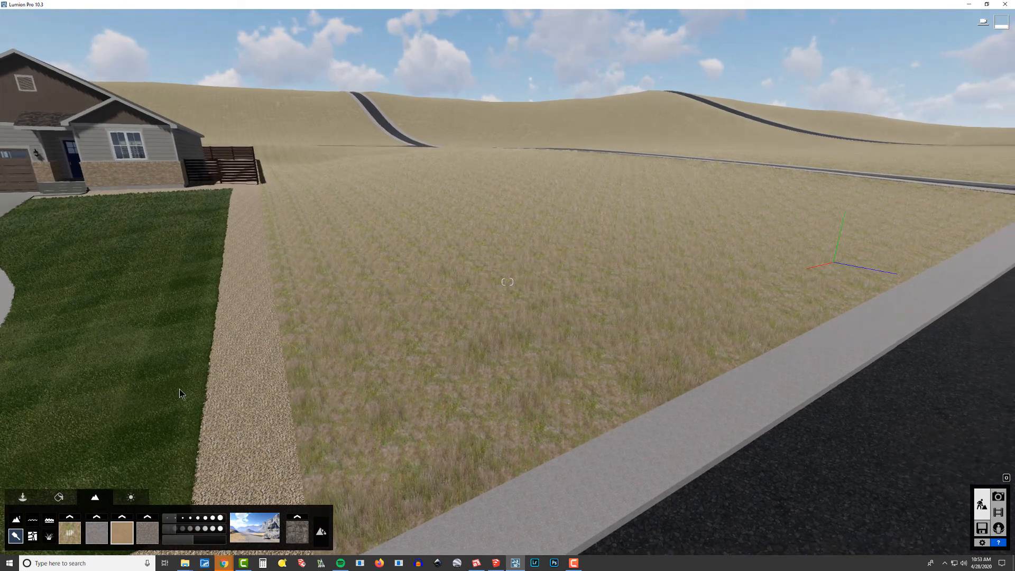
right_drag(142, 366, 136, 398)
key(q)
key(w)
right_drag(130, 182, 39, 492)
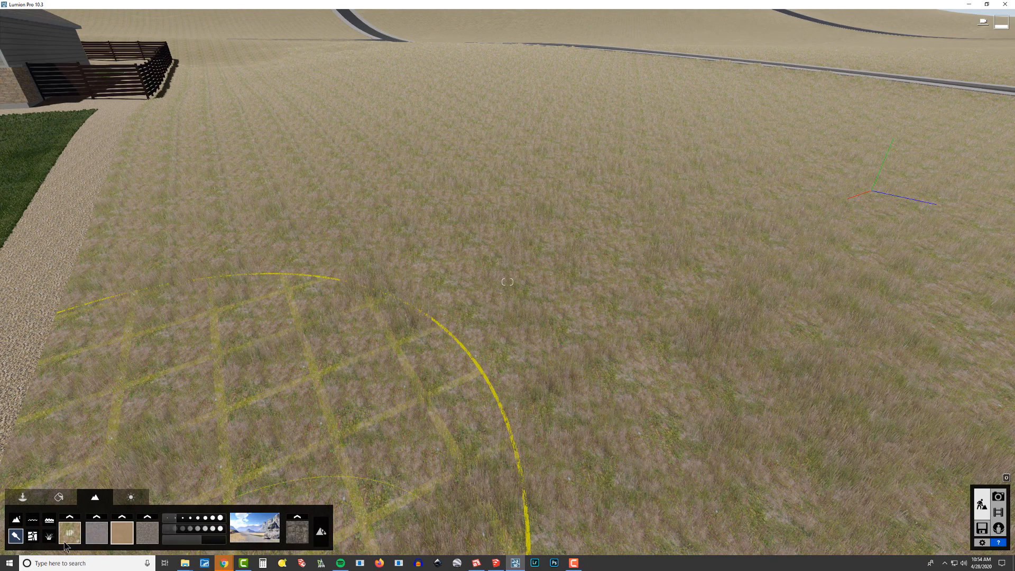
- Make the first landscape paint texture active, increase its tile size, and check the ground from the gravel path
drag(186, 541, 193, 541)
right_drag(312, 422, 201, 396)
key(s)
key(w)
key(w)
right_drag(508, 282, 645, 317)
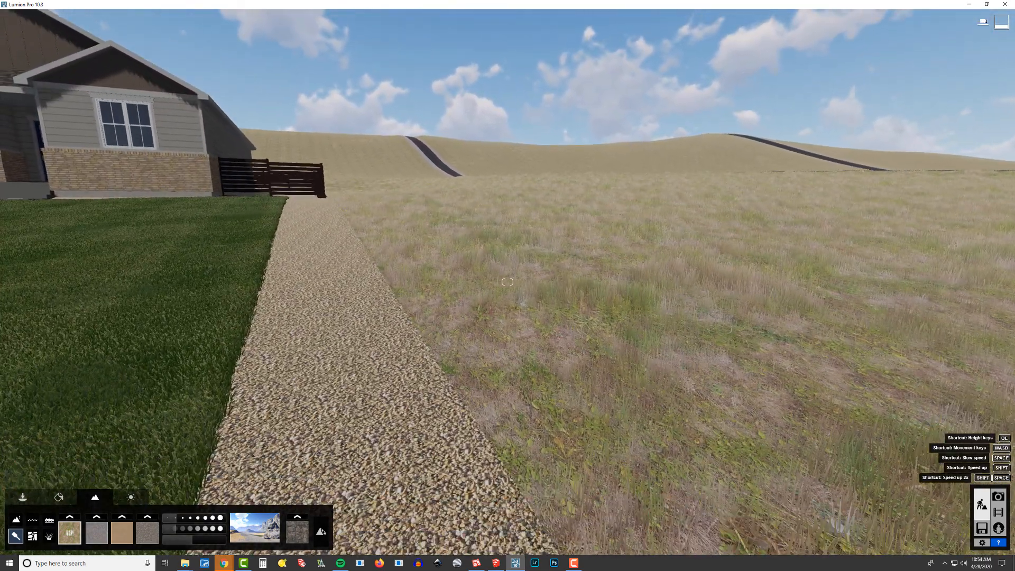
key(e)
right_drag(508, 282, 507, 196)
key(s)
key(shift+q)
key(shift+e)
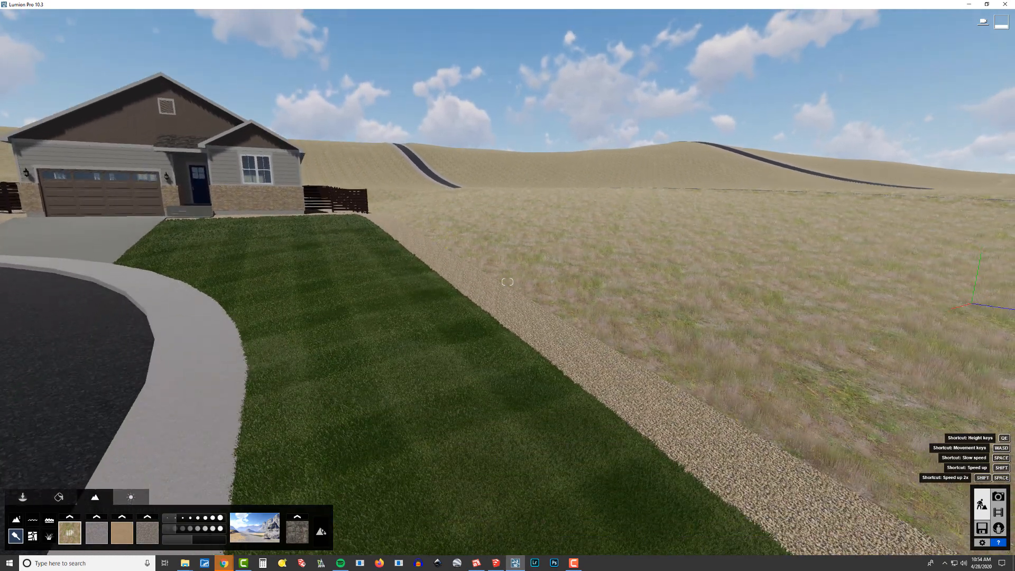
- Set the tile size of the dry grass landscape texture to 5.3 and check it beside the gravel path
key(s)
right_drag(507, 282, 632, 266)
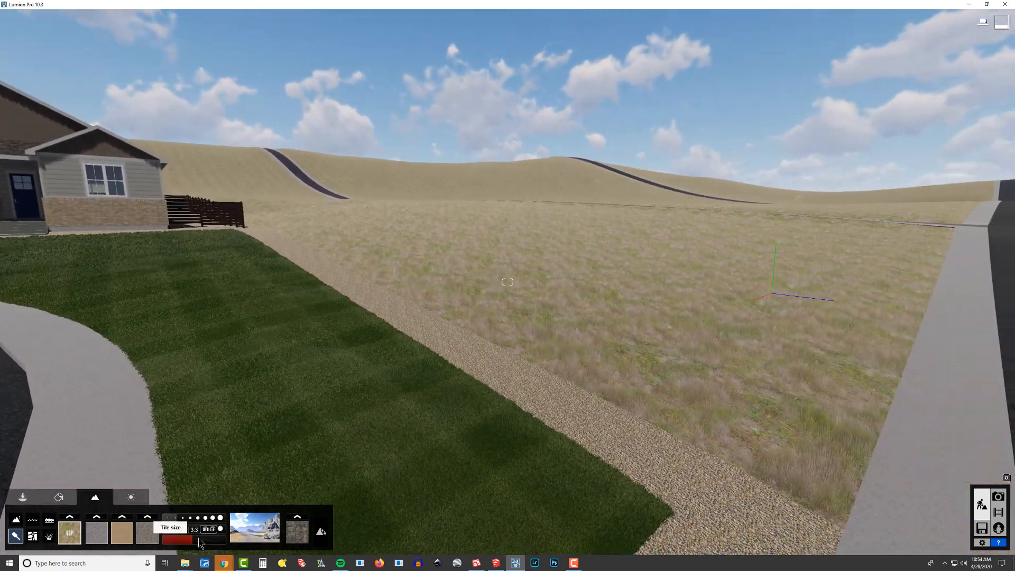
mouse_move(196, 540)
mouse_down()
mouse_move(205, 540)
mouse_move(195, 540)
mouse_up()
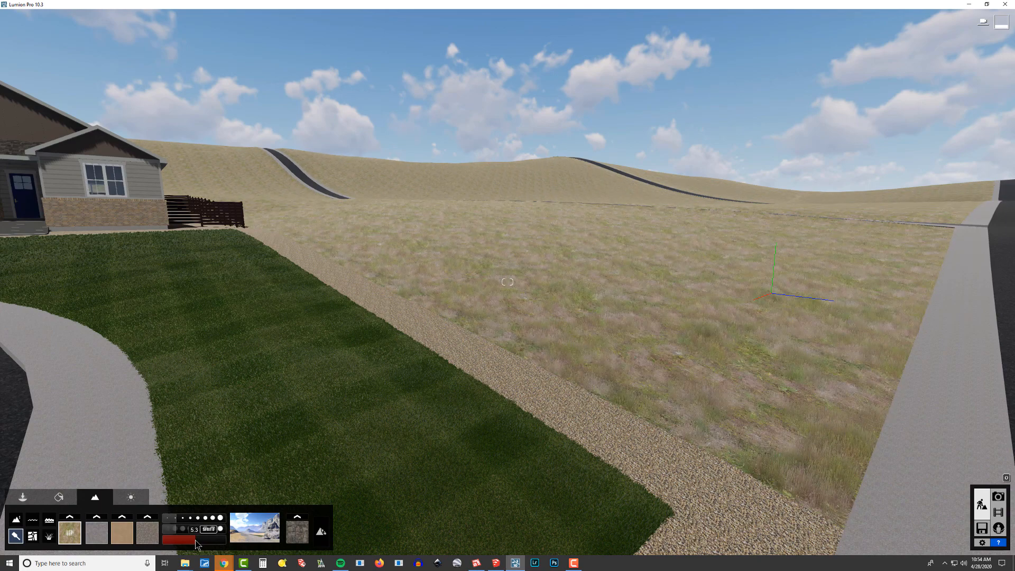
key(w)
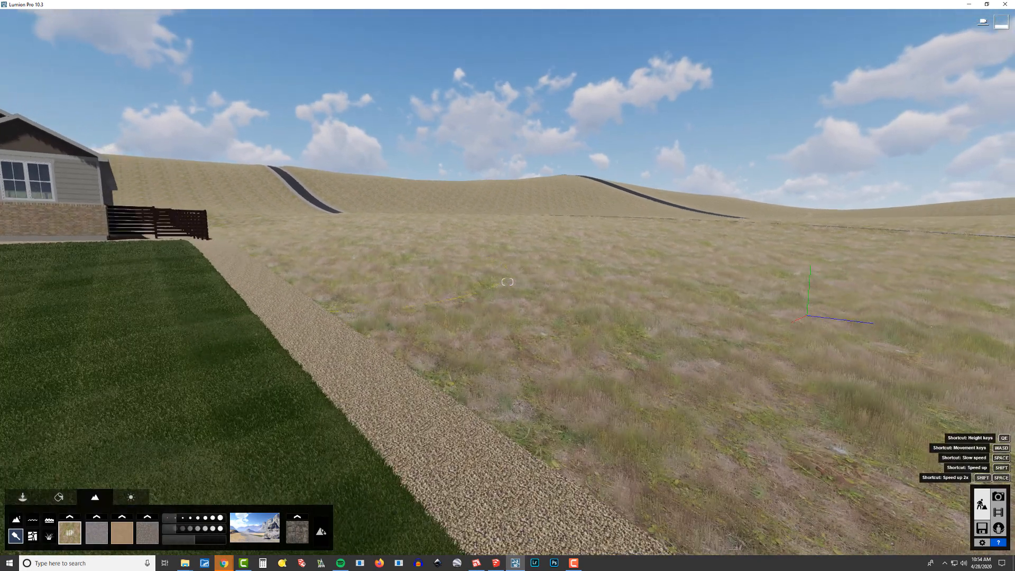
key(w)
right_drag(507, 282, 478, 283)
key(a)
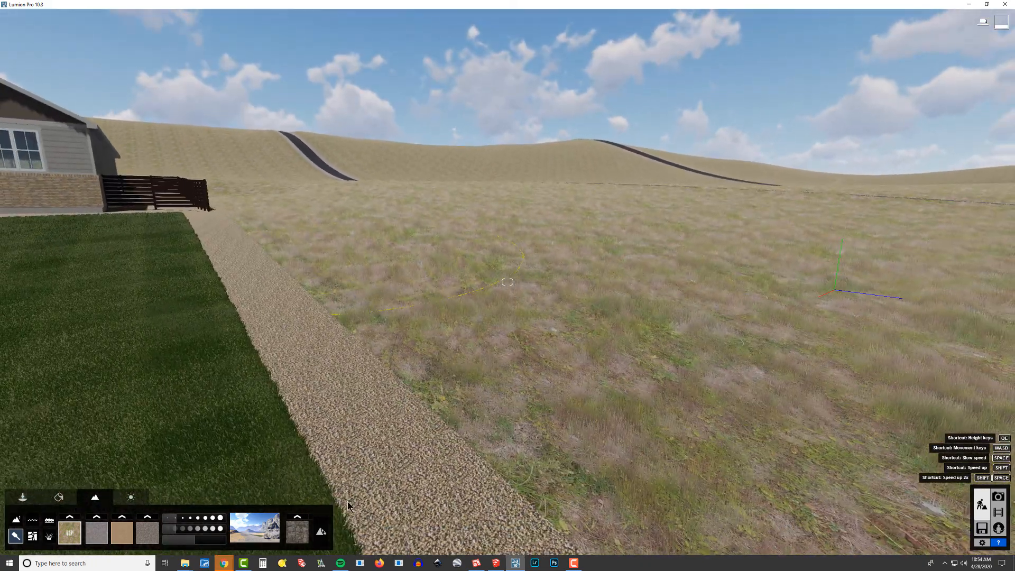
- Set the tile size of the dry grass landscape texture to 3.5 and view it together with the house front
drag(196, 540, 193, 540)
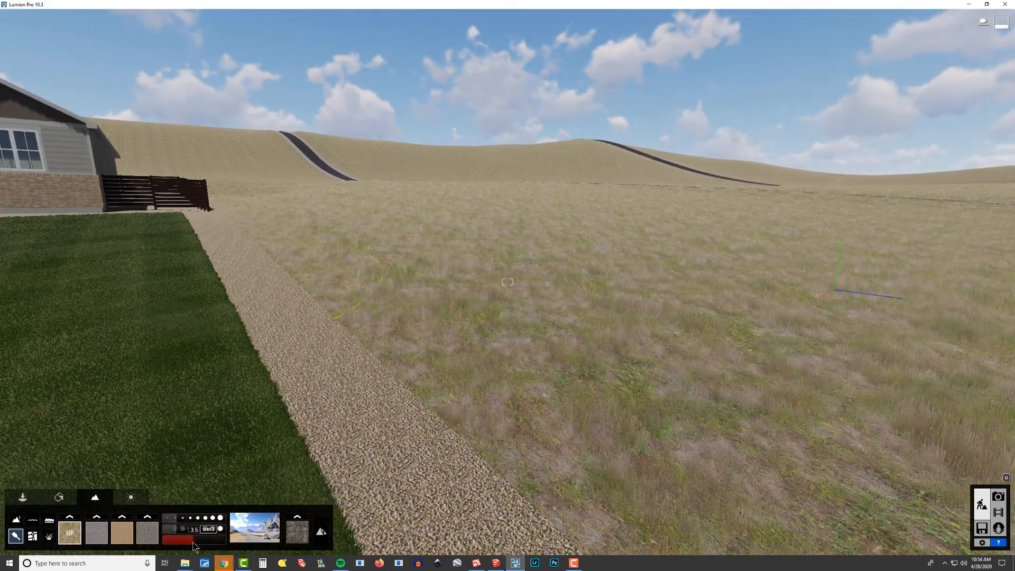
right_drag(668, 449, 500, 360)
key(s)
key(alt+Tab)
key(alt+Tab)
key(alt+Tab)
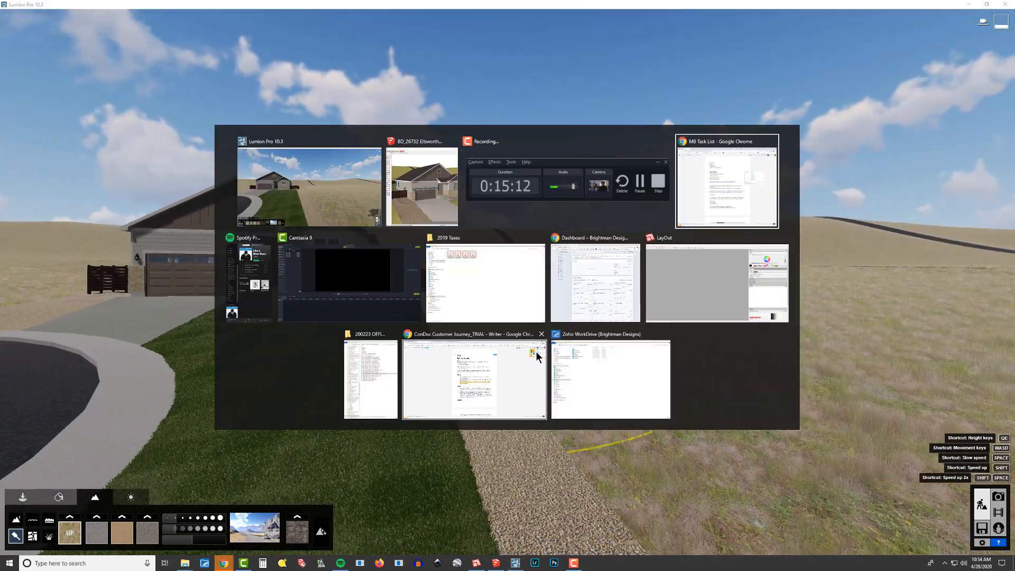
key(Escape)
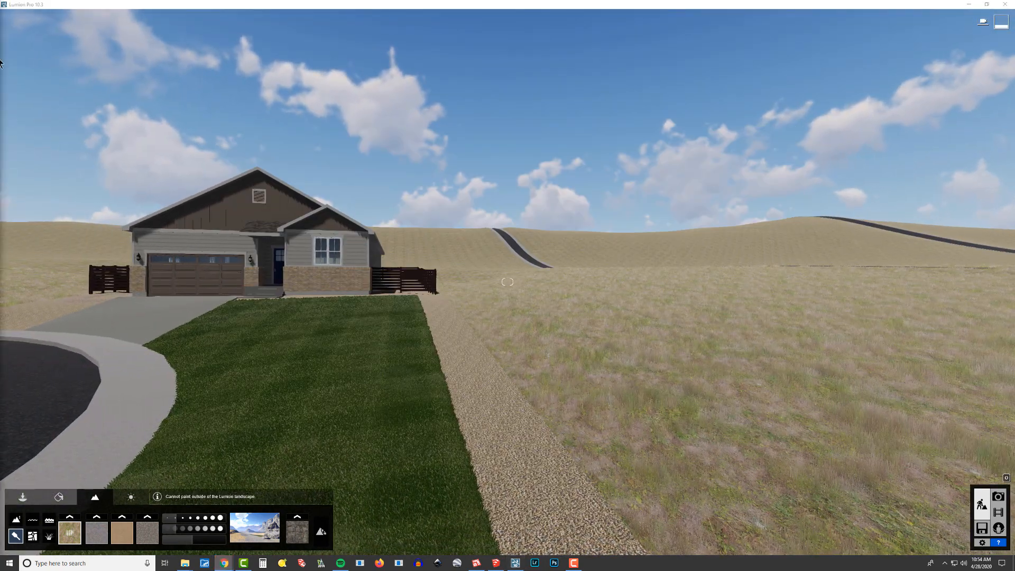
- Switch to Chrome and open the sketchuptextureclub.com website
drag(0, 64, 427, 129)
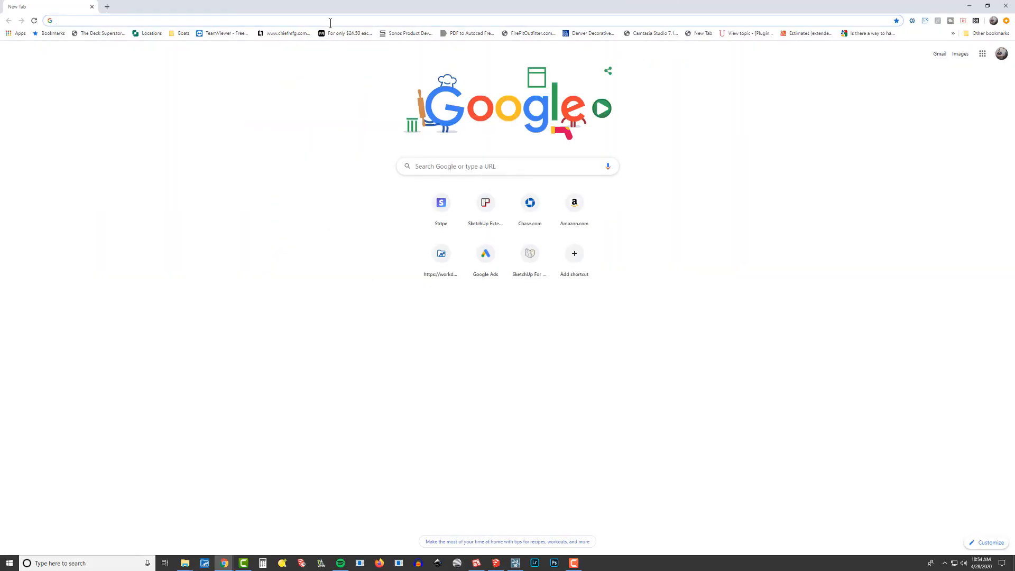
text(sketchu)
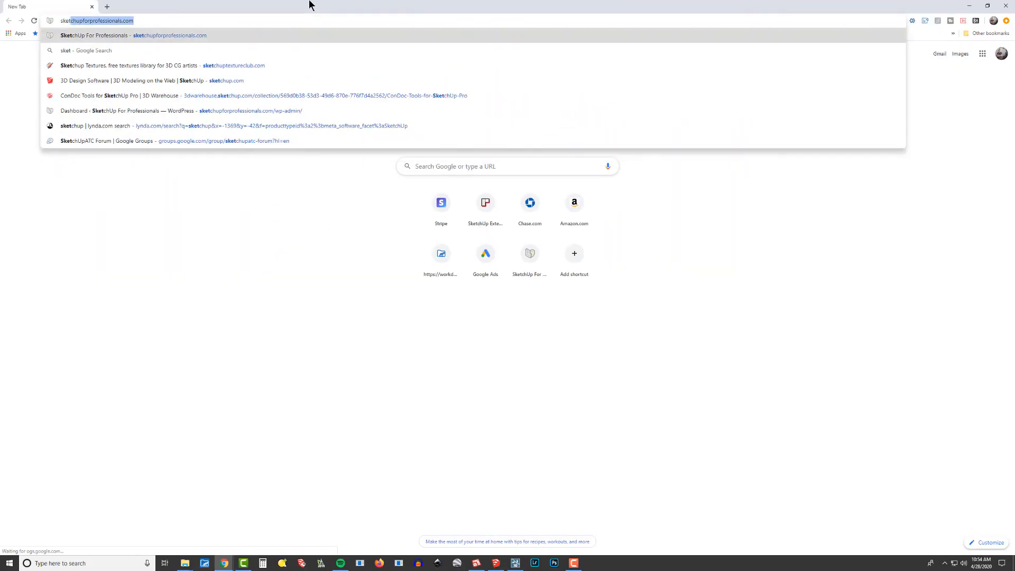
text(ptextureclub)
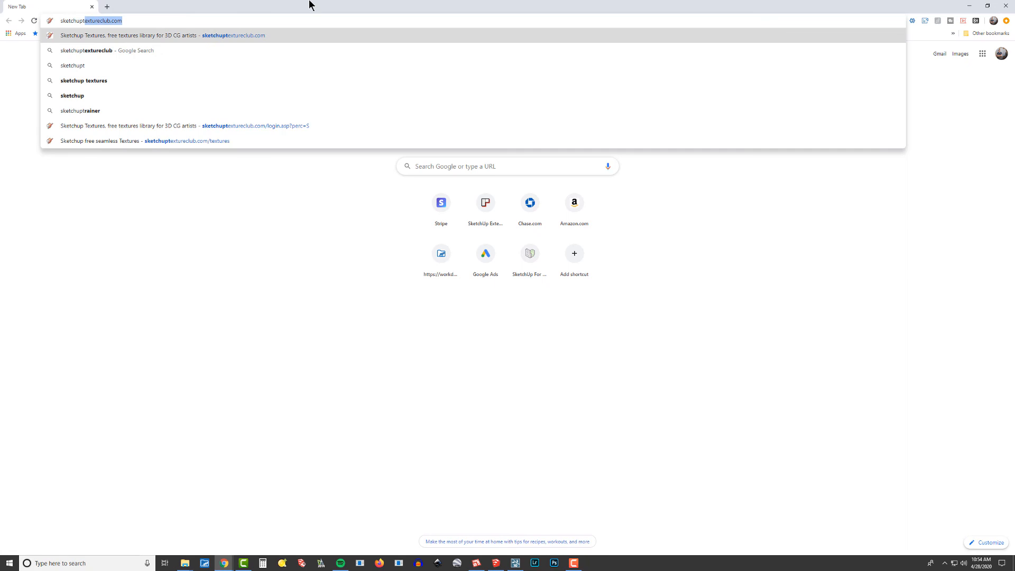
key(Return)
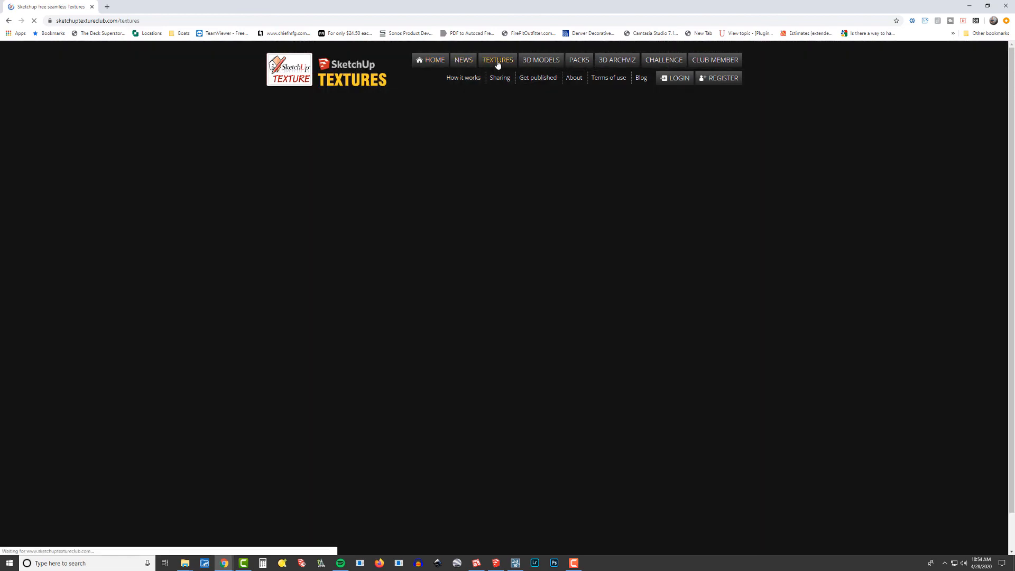
- In the site's Textures section, open the Dry grass category under NATURE ELEMENTS and VEGETATION
scroll(337, 428, down, 2)
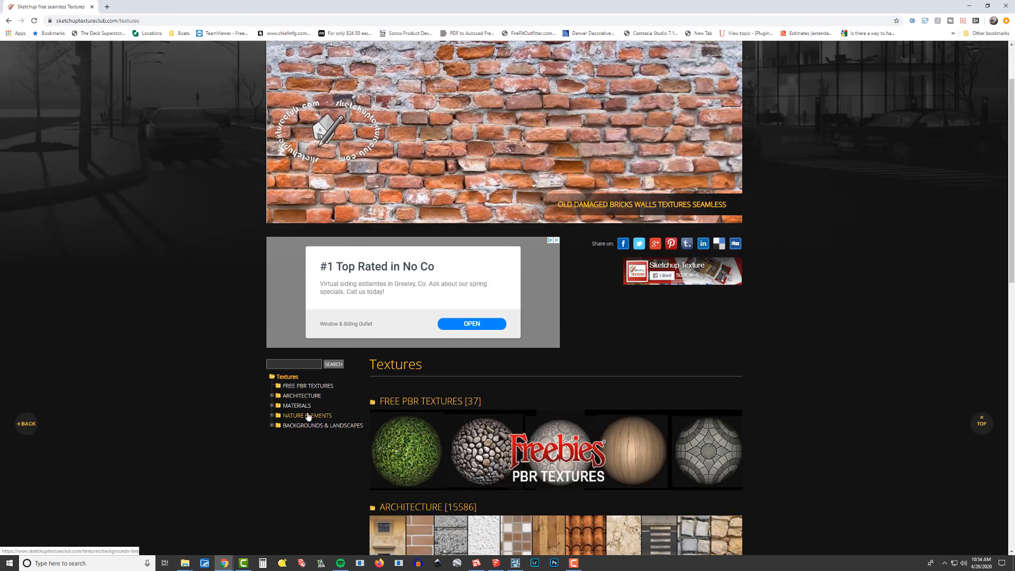
click(272, 419)
scroll(201, 418, down, 2)
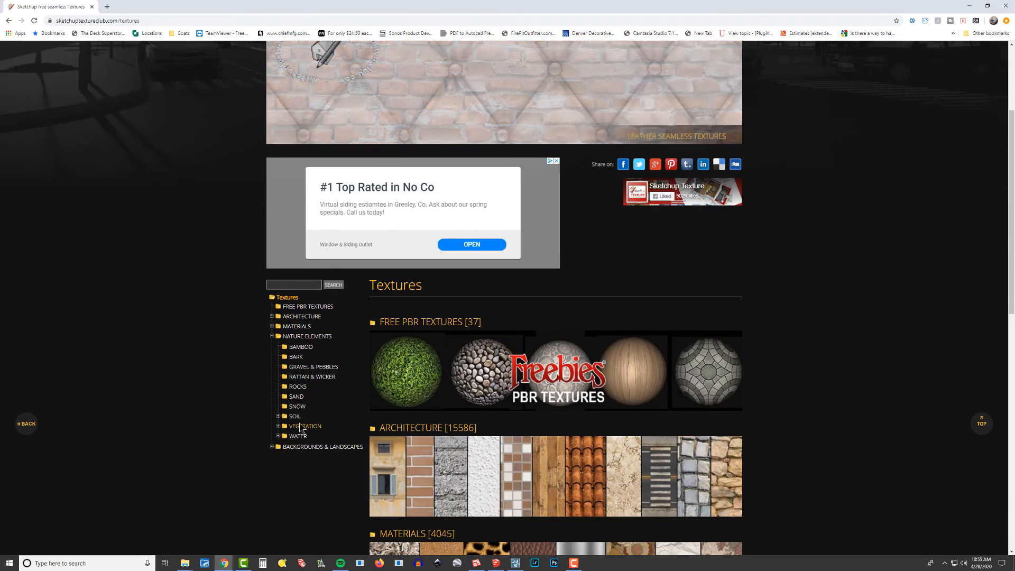
click(279, 426)
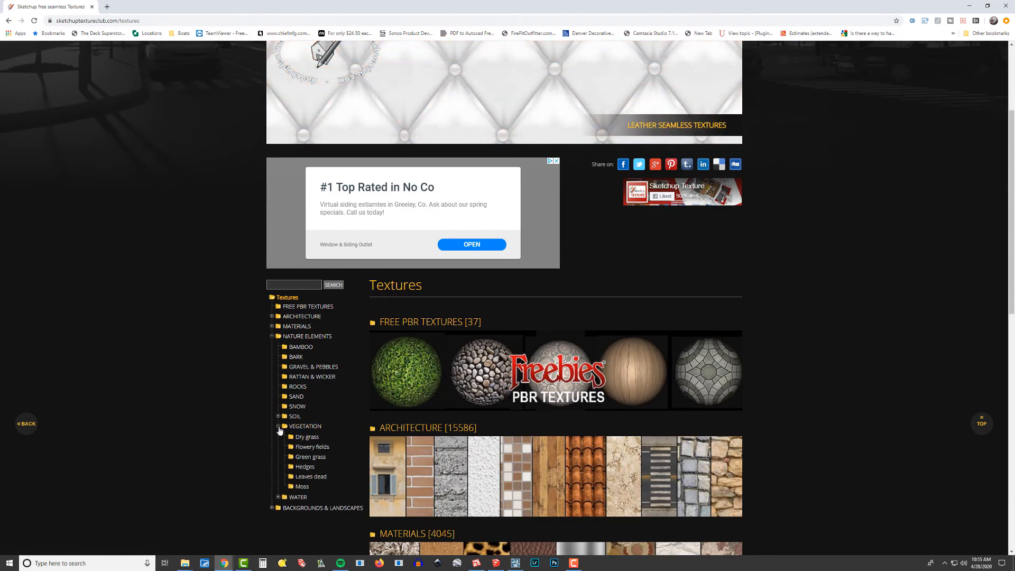
click(309, 438)
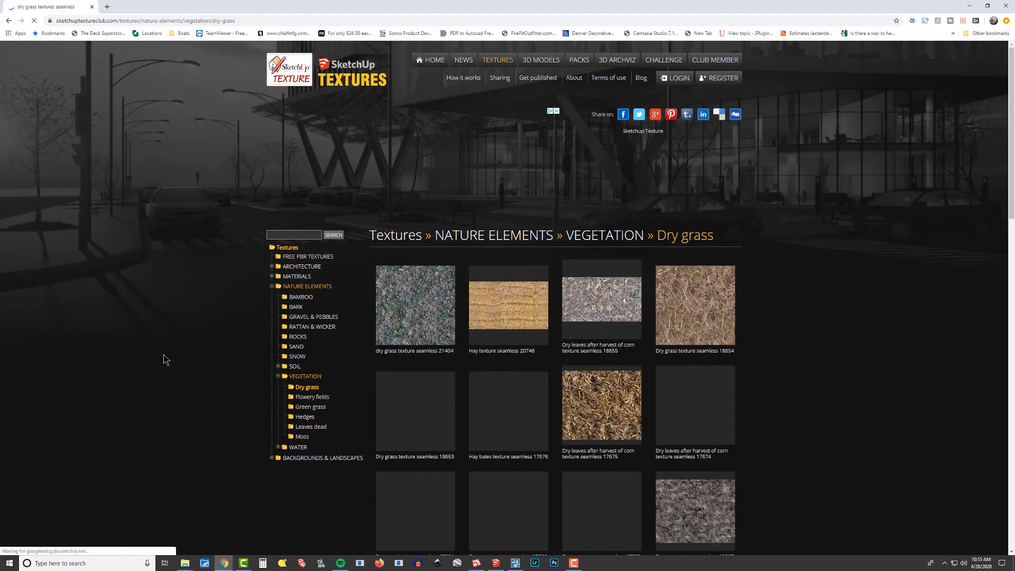
- Look through the Dry grass category for a seamless texture suitable for the ground
scroll(172, 358, down, 2)
scroll(169, 359, down, 2)
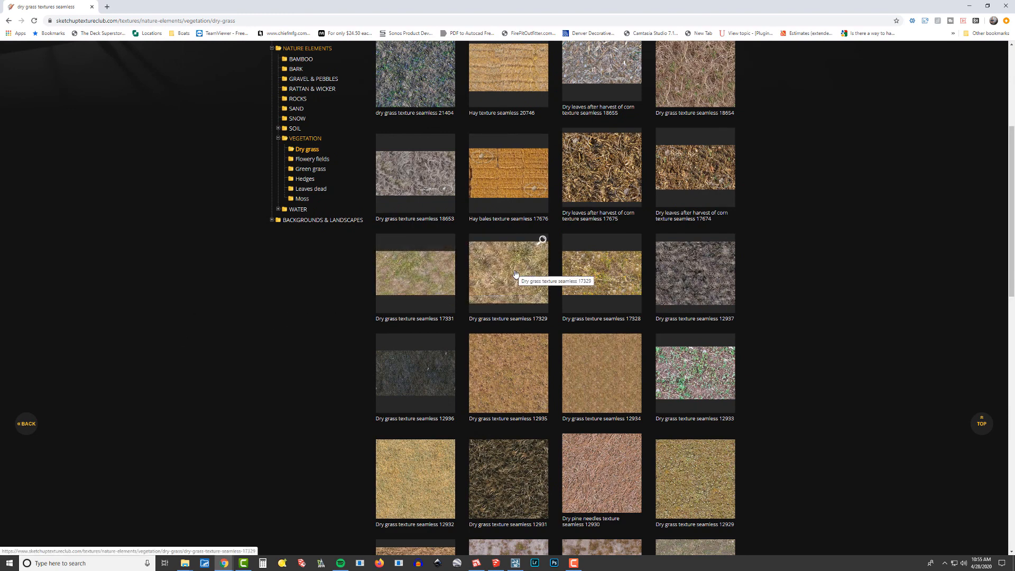
scroll(515, 273, down, 10)
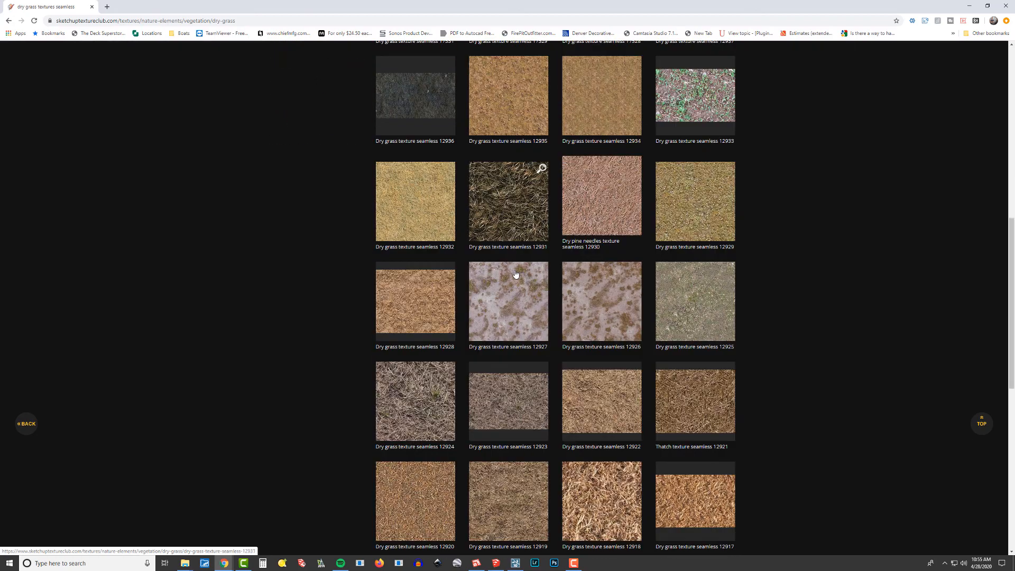
scroll(517, 274, down, 5)
scroll(517, 275, up, 3)
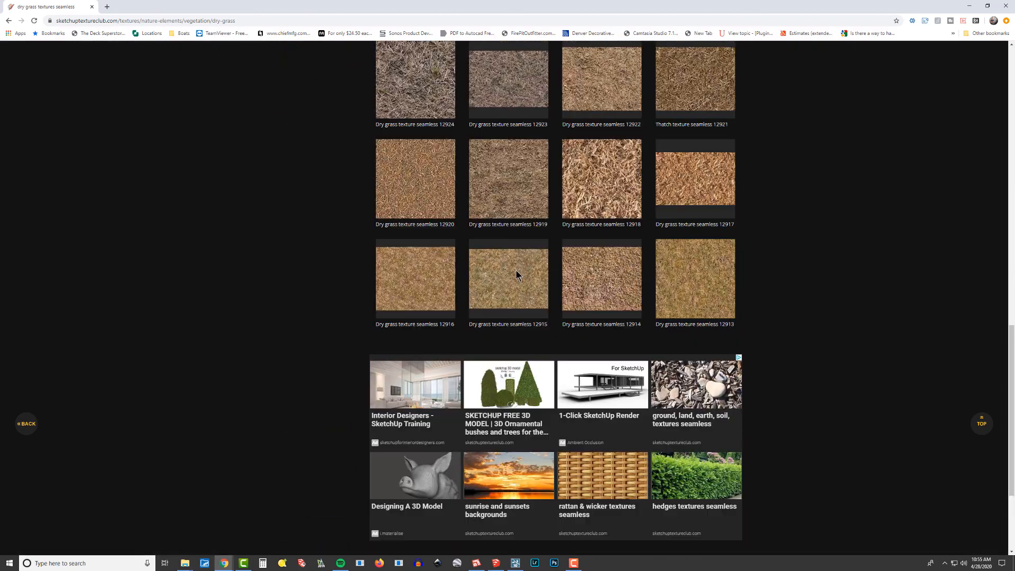
scroll(517, 275, up, 2)
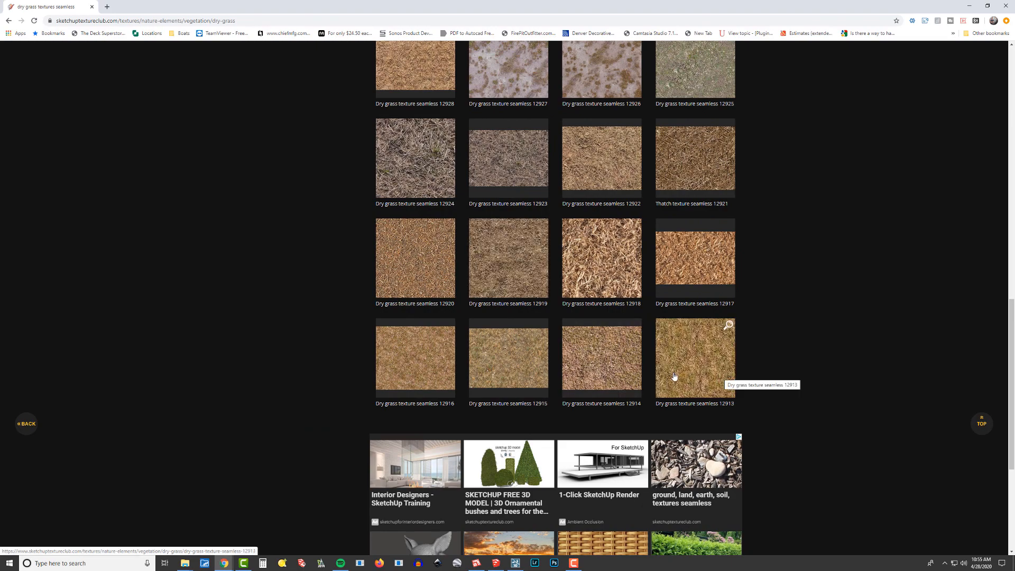
scroll(698, 378, up, 10)
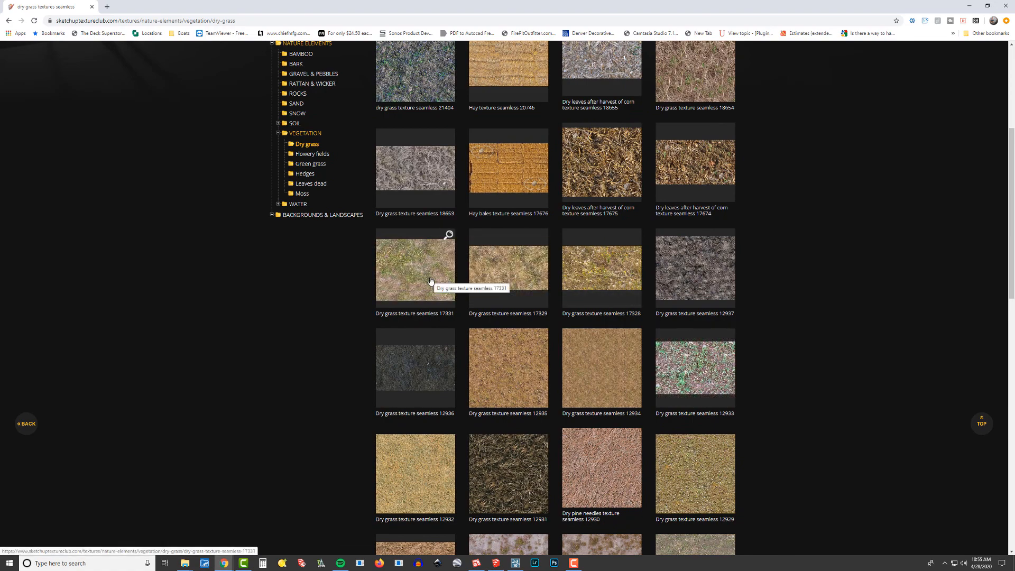
scroll(579, 294, down, 8)
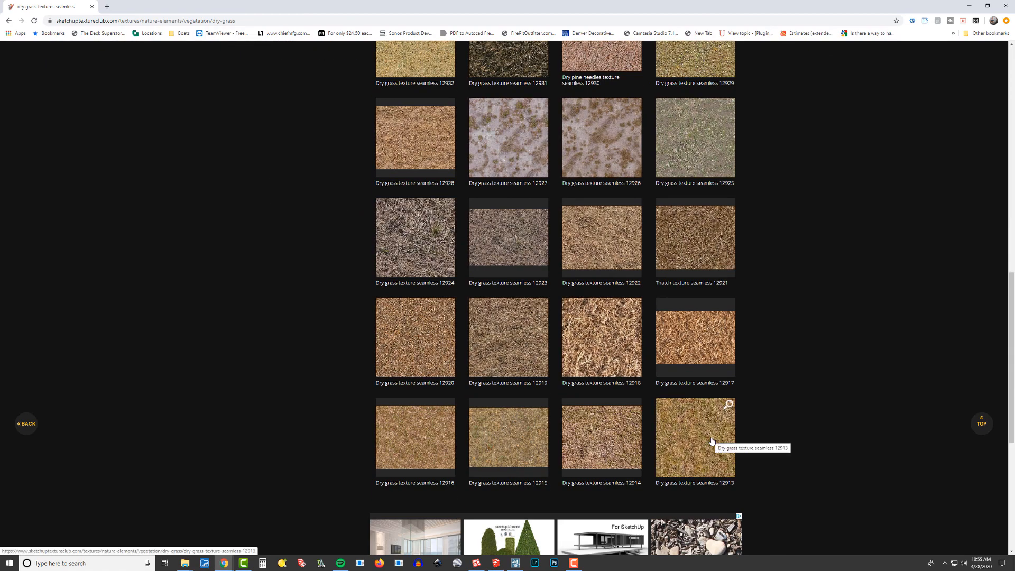
- Open Dry grass texture seamless 12913 and log in with the saved account to unlock the club member download
click(710, 441)
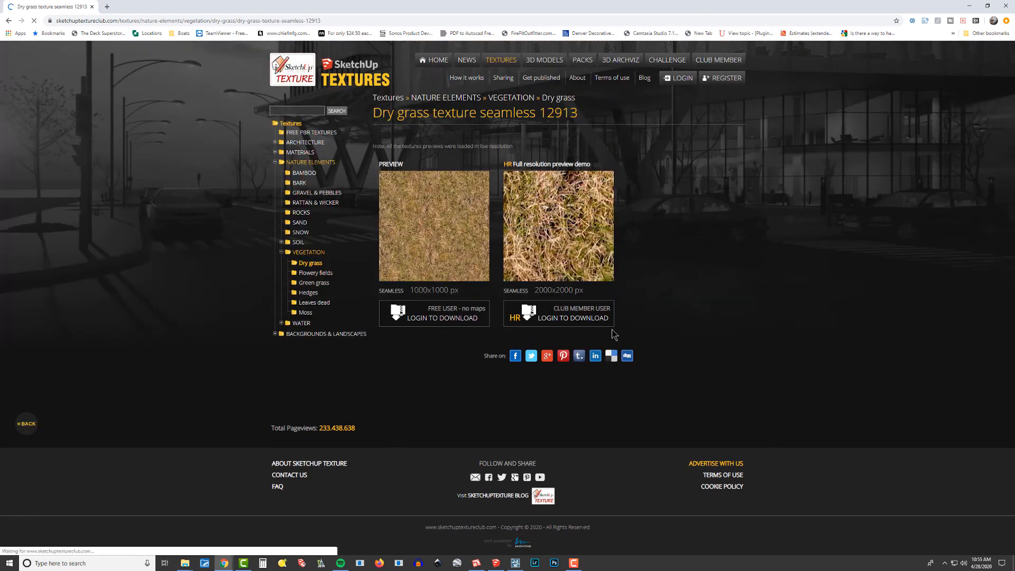
click(590, 323)
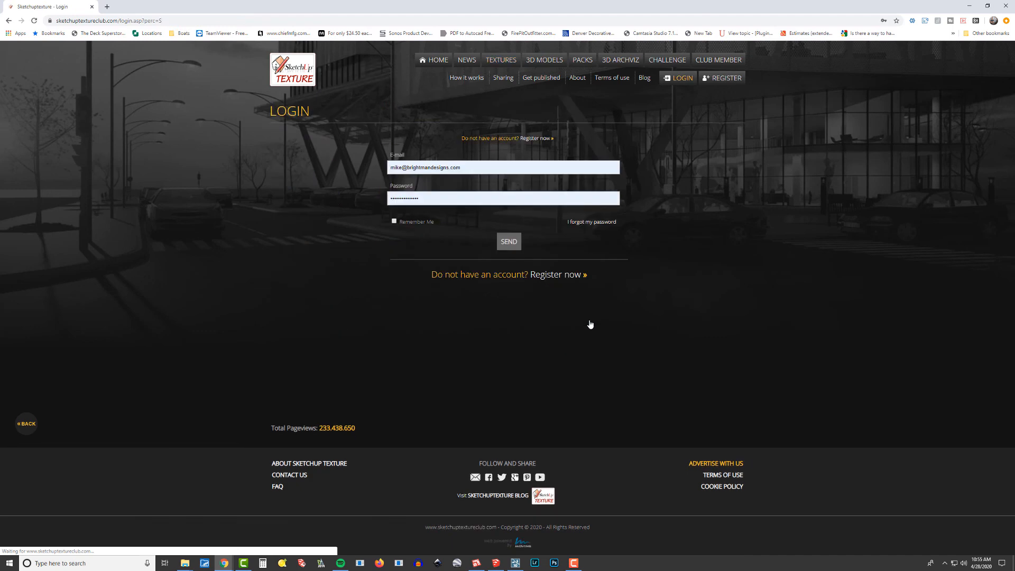
click(516, 251)
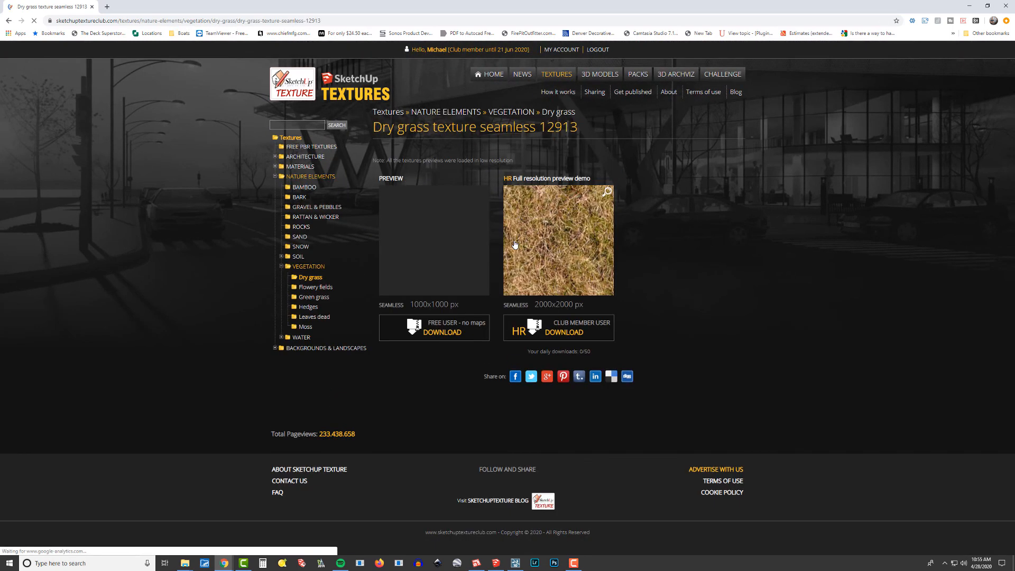
- Download the 2000x2000 px club member version of the dry grass texture, check the browser's downloads list, and minimize the browser
click(567, 332)
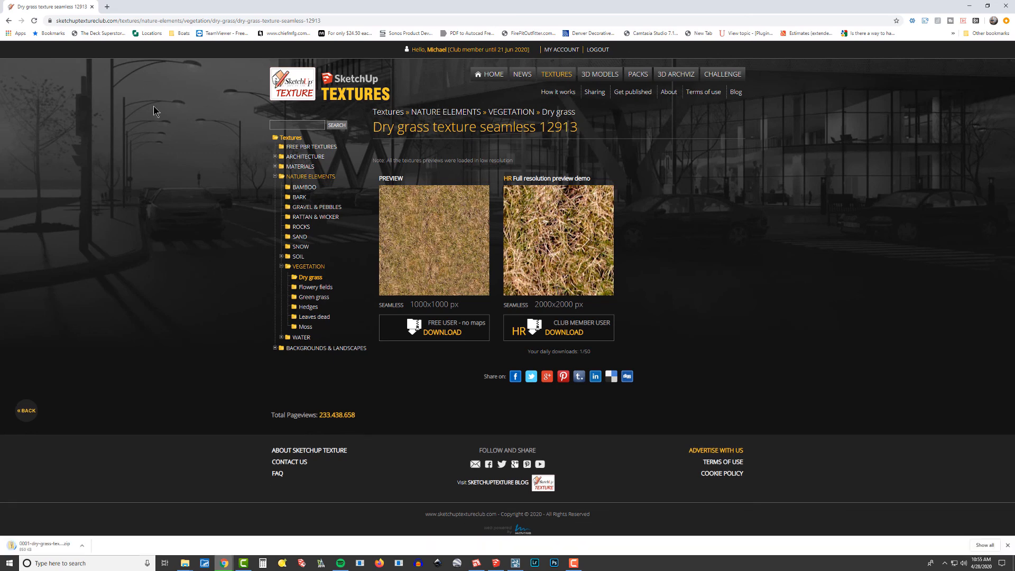
key(ctrl+j)
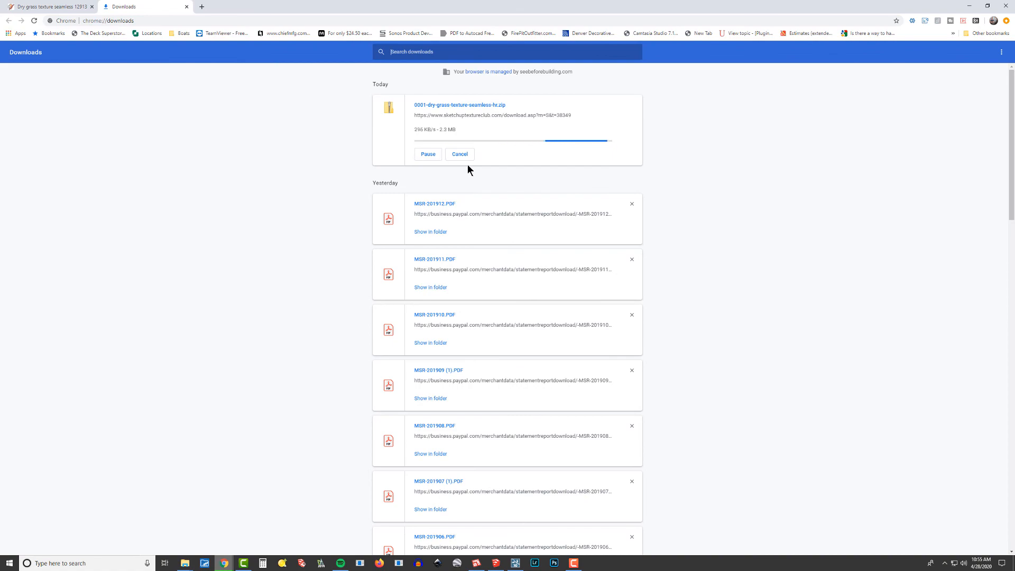
click(970, 7)
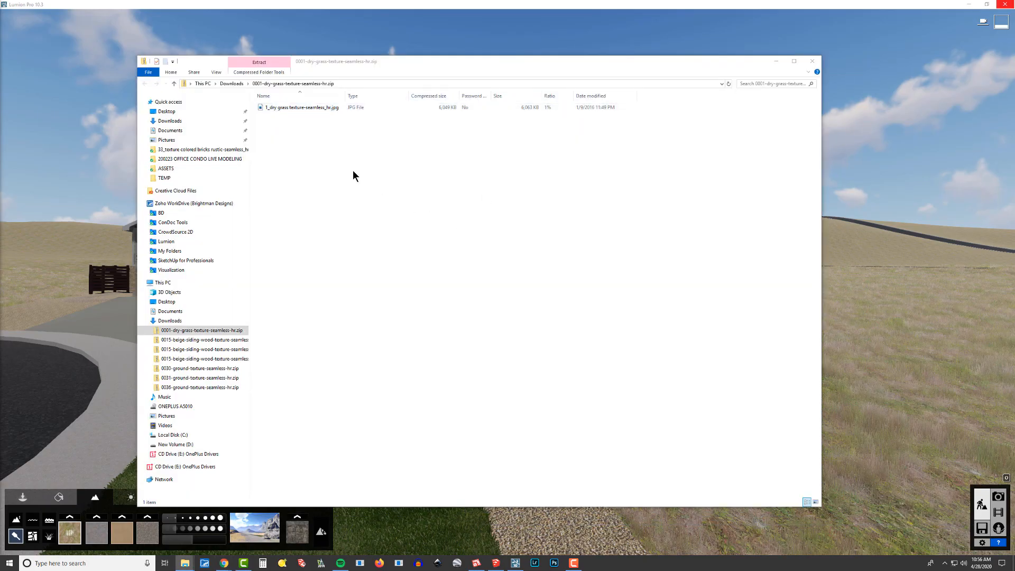
- Open the downloaded 0001-dry-grass-texture-seamless-hr.zip and copy 1_dry grass texture-seamless_hr.jpg from it
click(231, 83)
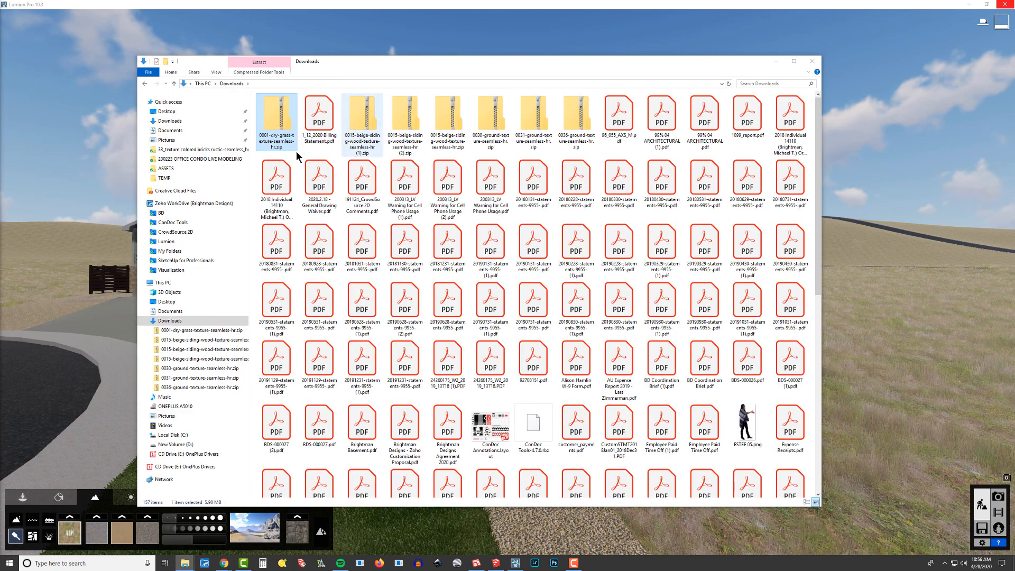
double_click(280, 122)
click(297, 108)
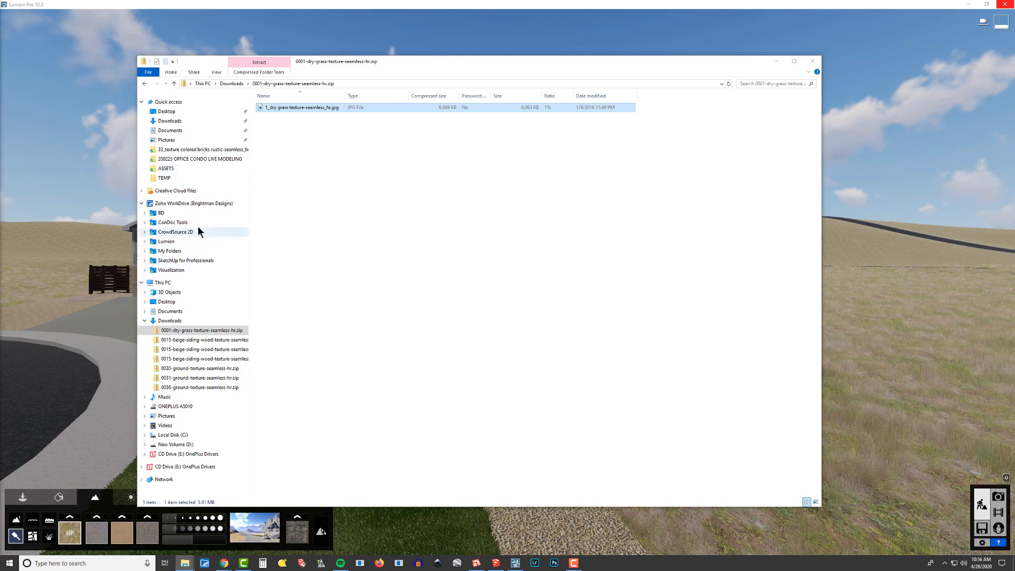
- Paste the dry grass image into the GRASS folder under BD, RESOURCES, BD MATERIALS, NATURE and compare it with the Native grass material
click(235, 213)
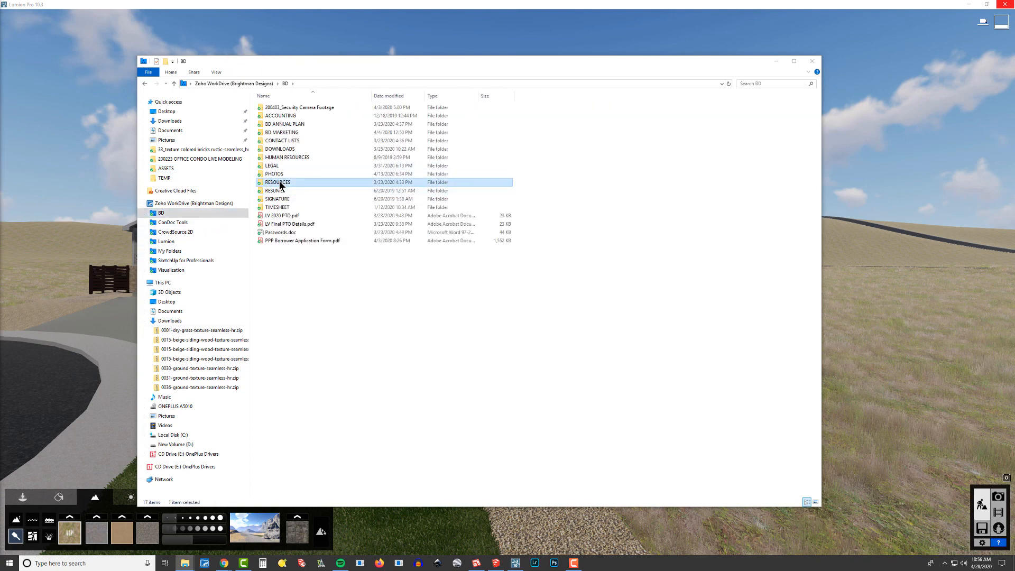
double_click(290, 183)
double_click(290, 116)
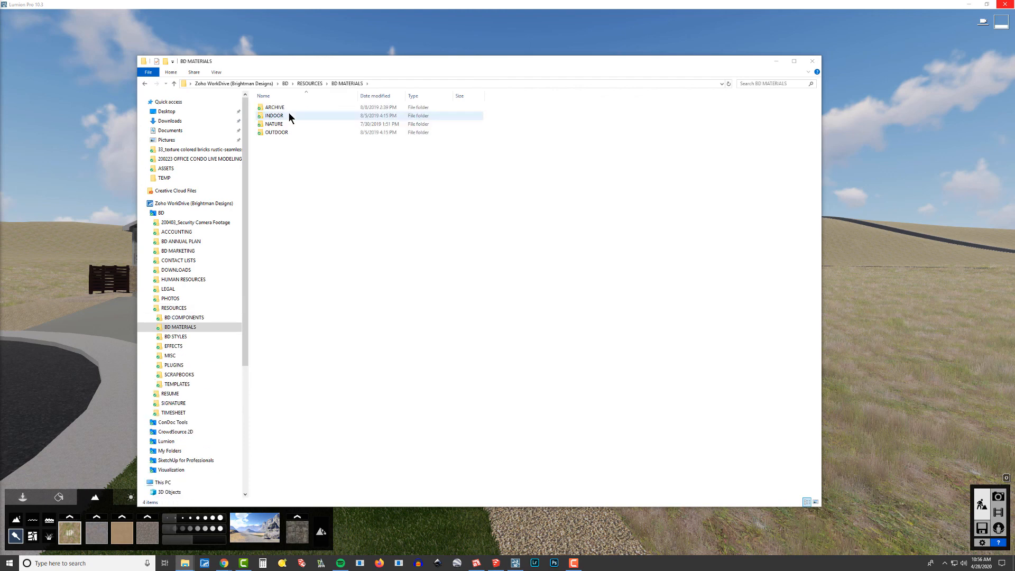
double_click(281, 128)
double_click(279, 117)
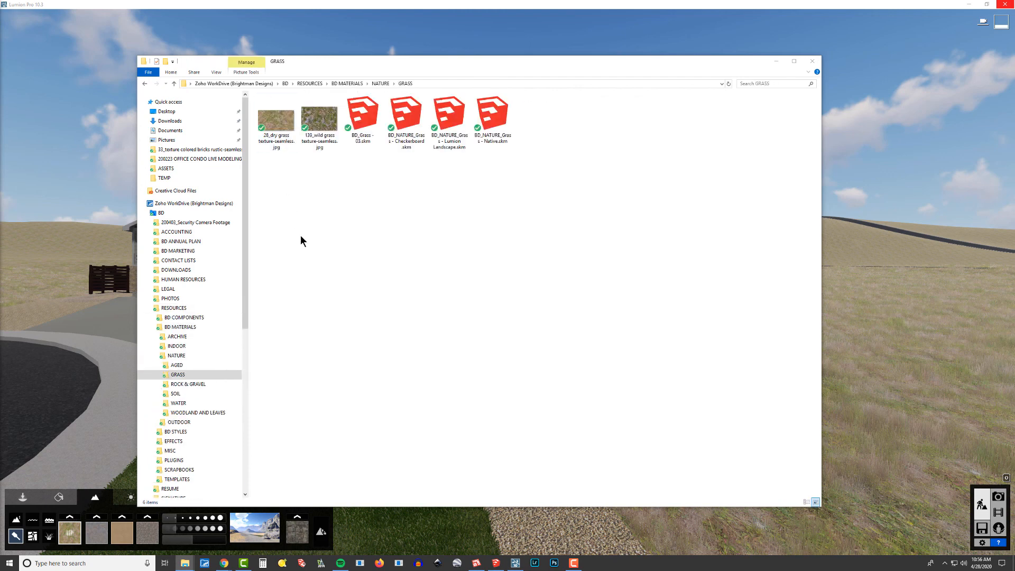
right_click(301, 236)
click(343, 291)
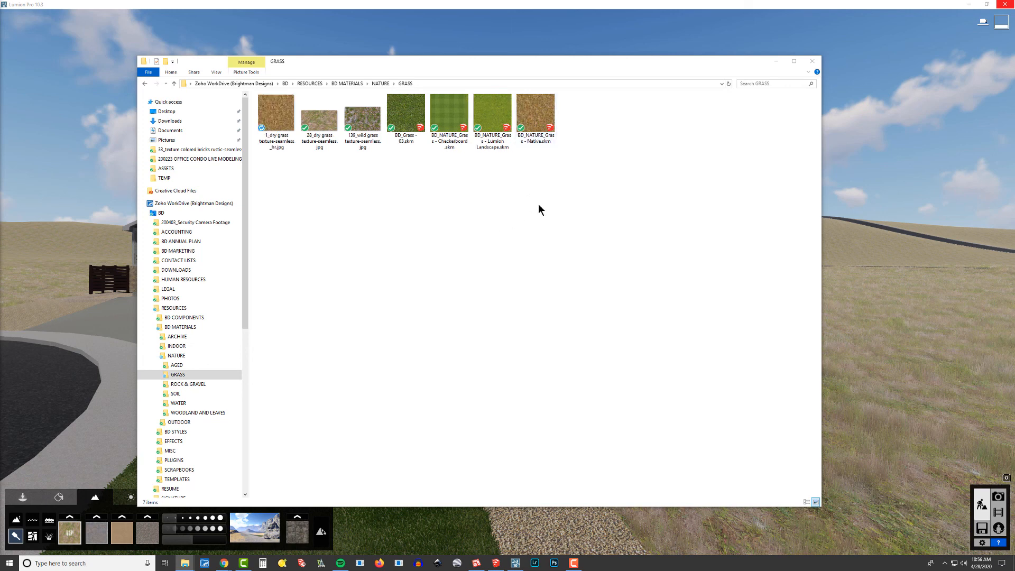
click(292, 123)
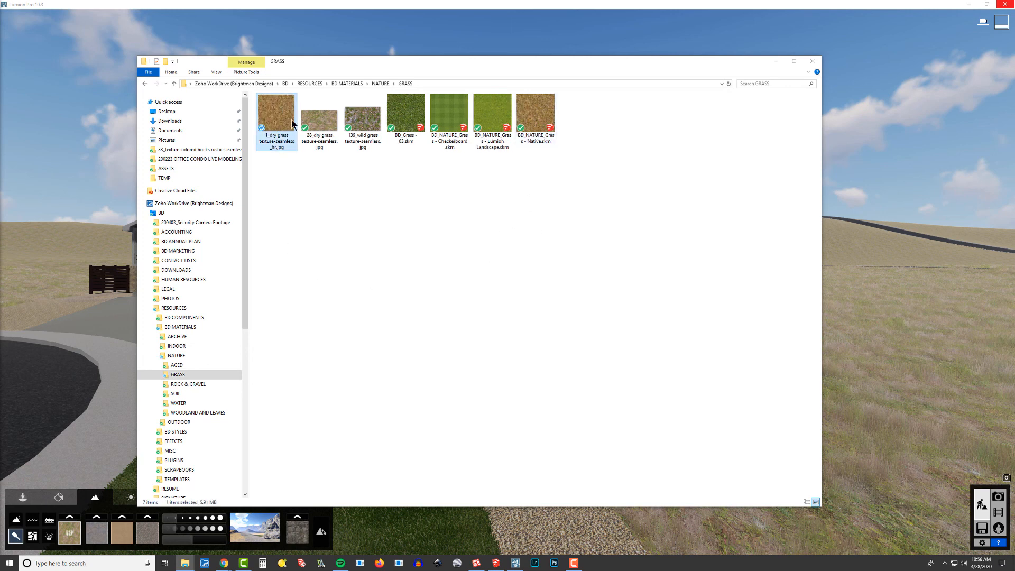
click(545, 123)
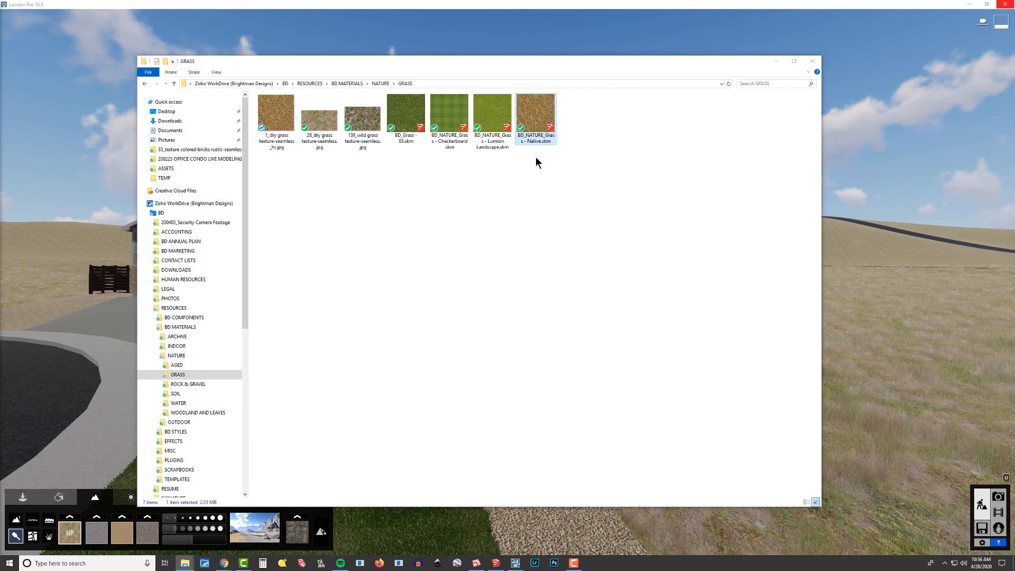
click(280, 113)
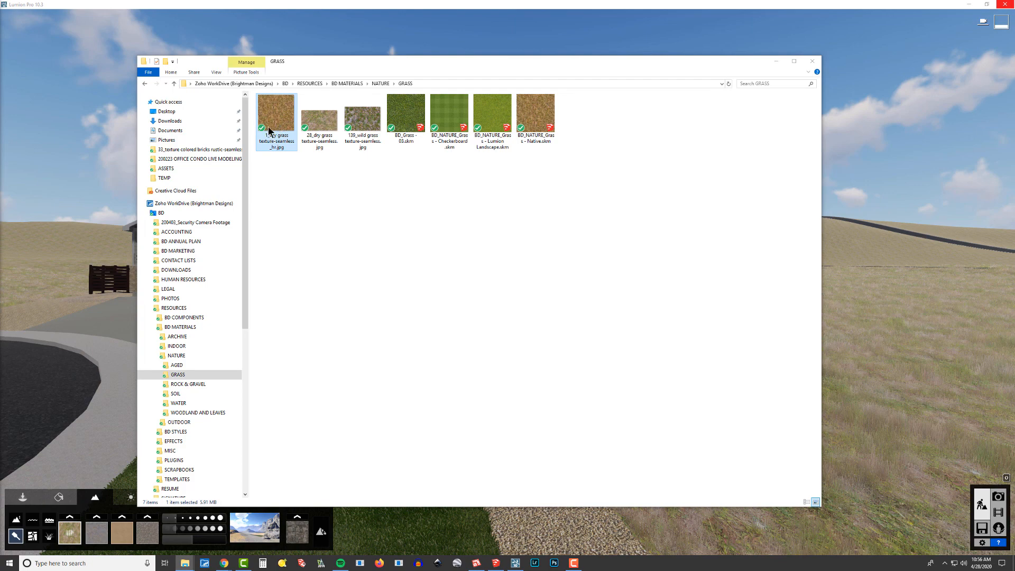
- Switch to Lumion and replace the first landscape texture's custom diffuse map with 1_dry grass texture-seamless_hr.jpg
key(alt+Tab)
key(alt+Tab)
key(alt+Tab)
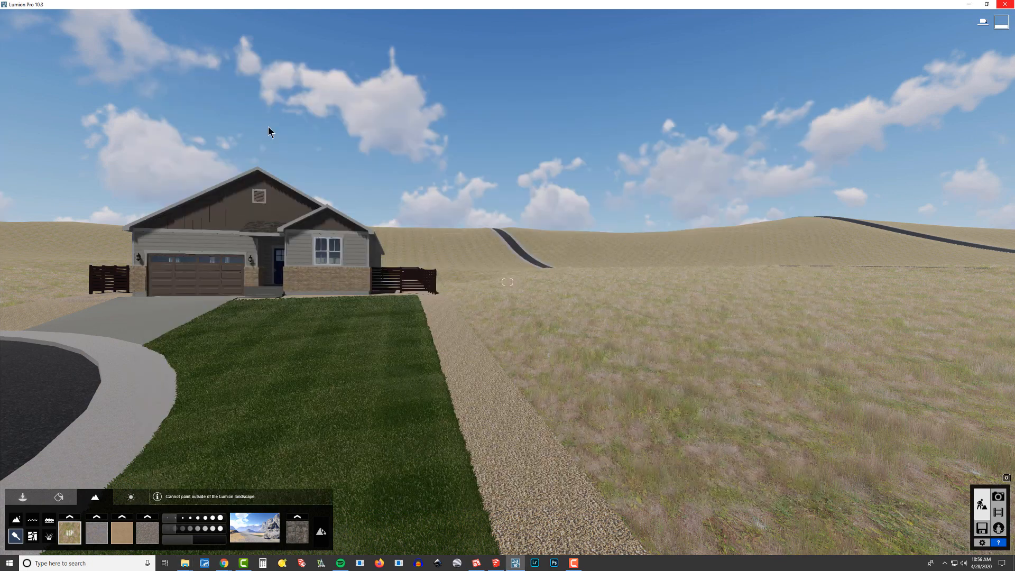
right_drag(418, 122, 489, 197)
key(w)
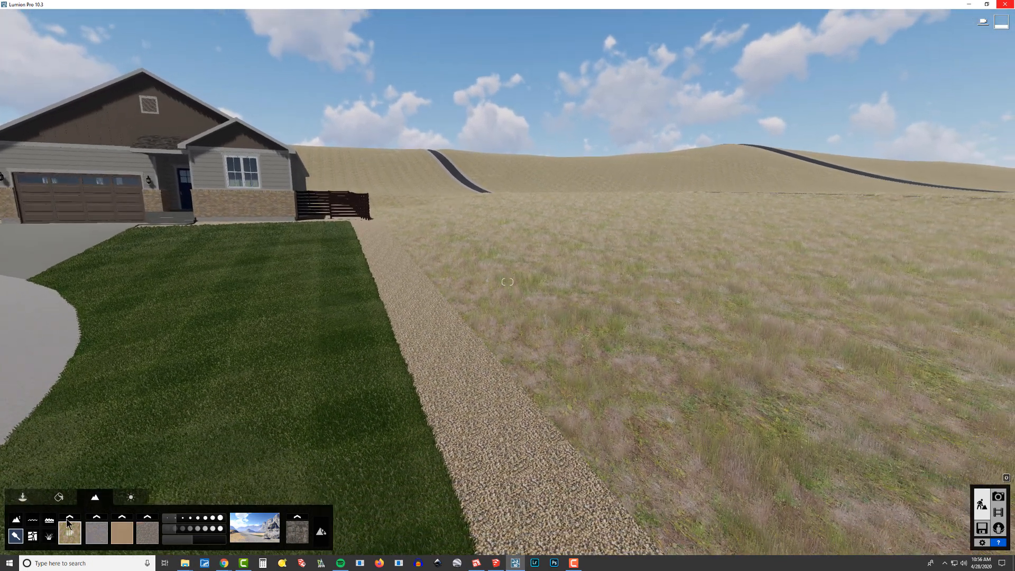
click(68, 519)
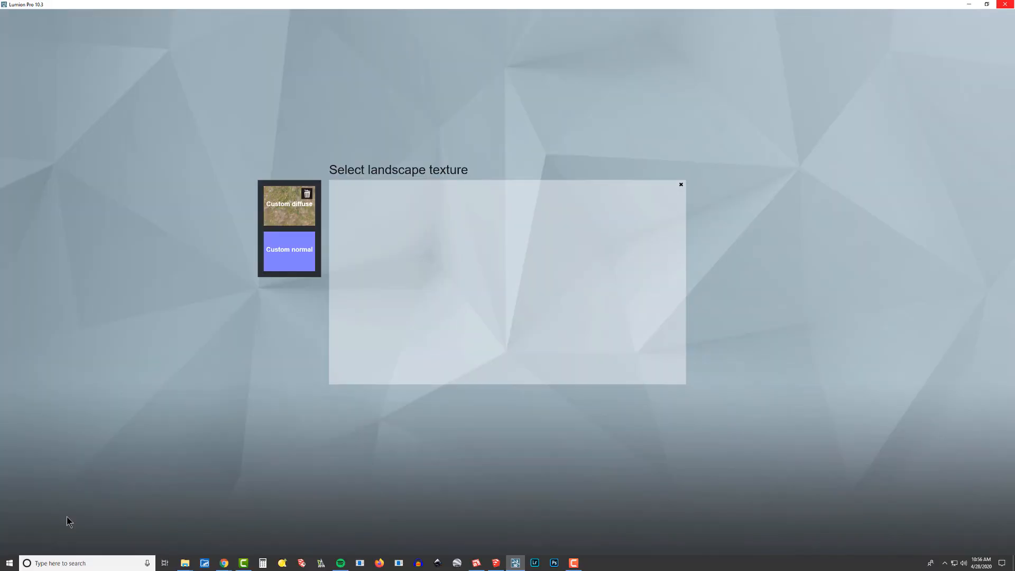
click(284, 209)
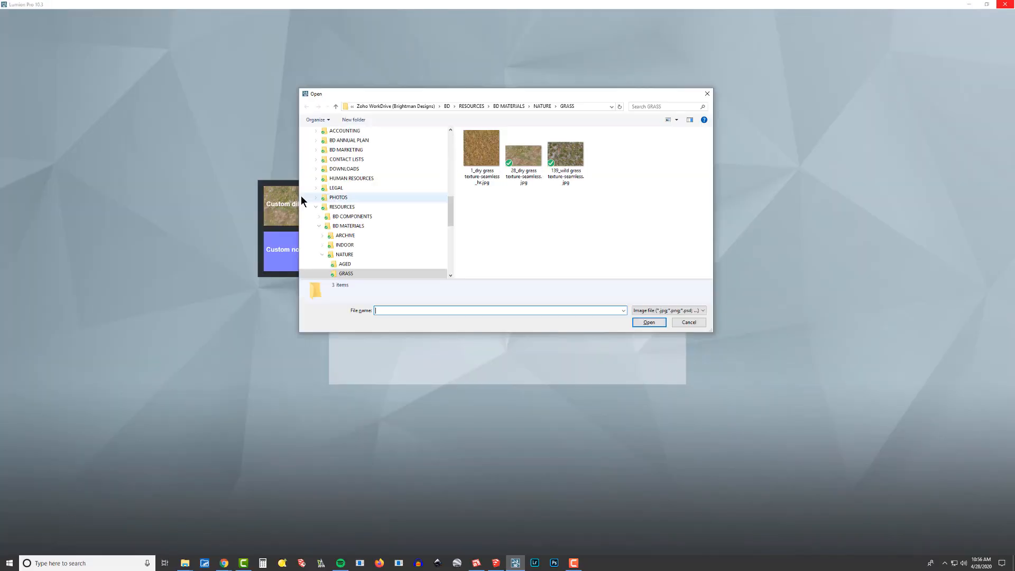
click(487, 152)
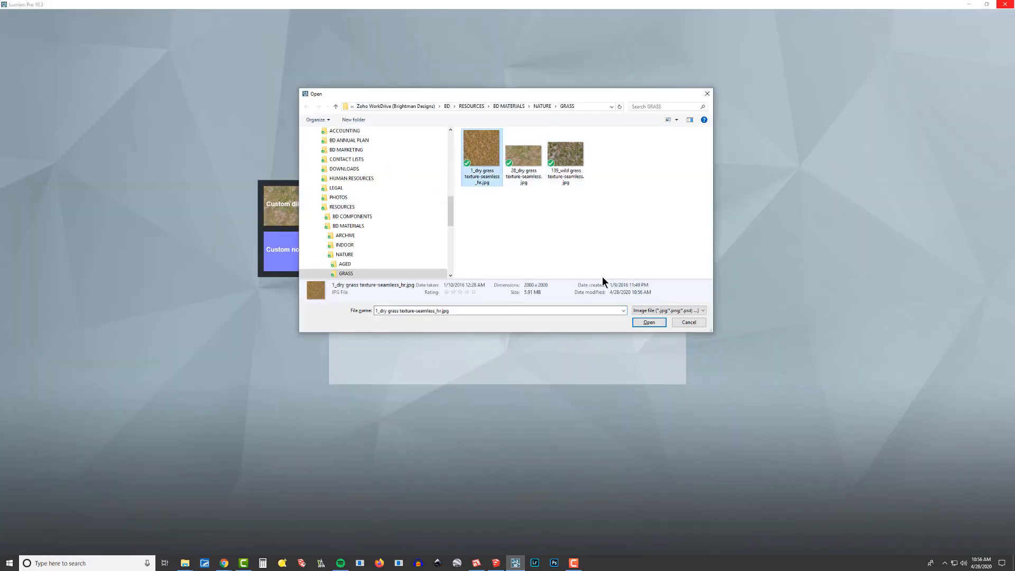
click(647, 324)
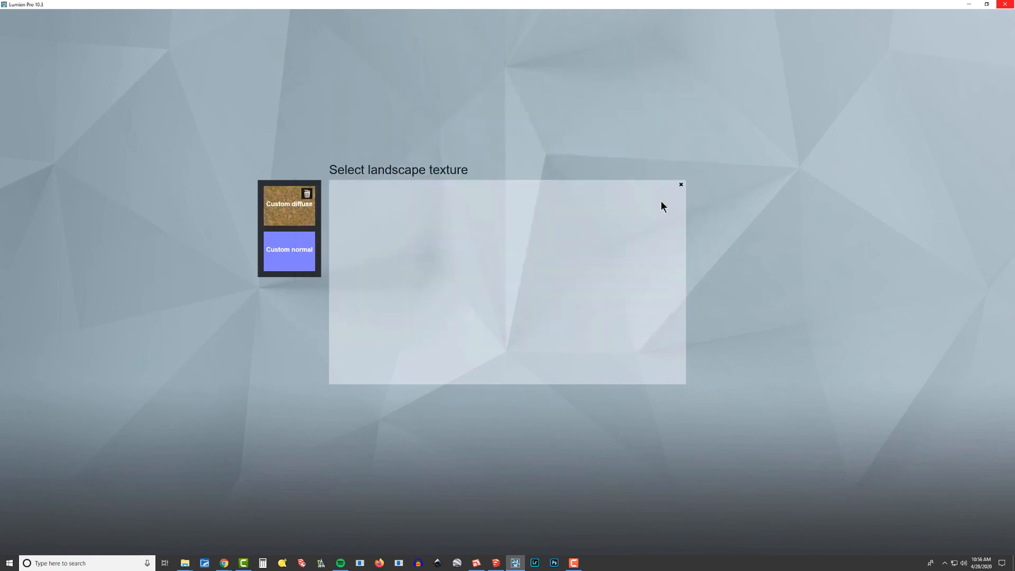
click(681, 184)
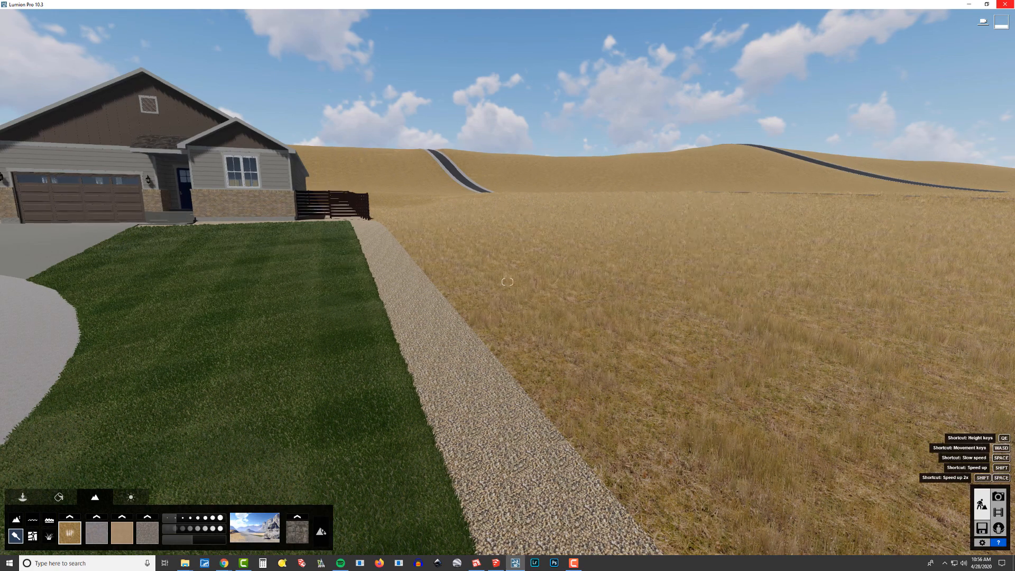
- Examine the new dry grass ground around the house from above, up close and at eye level
key(s)
right_drag(508, 281, 679, 320)
key(w)
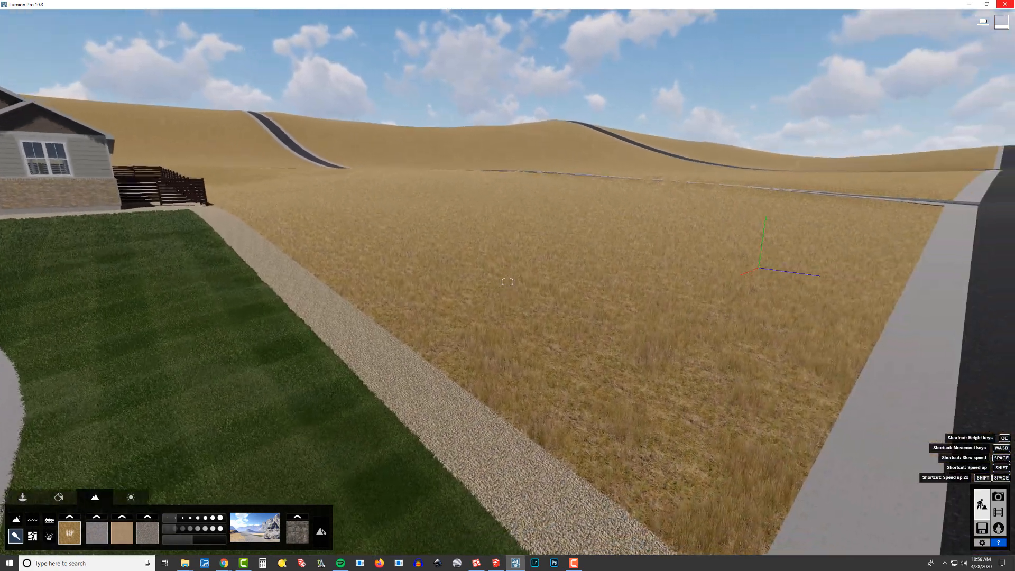
key(q)
right_drag(507, 281, 527, 351)
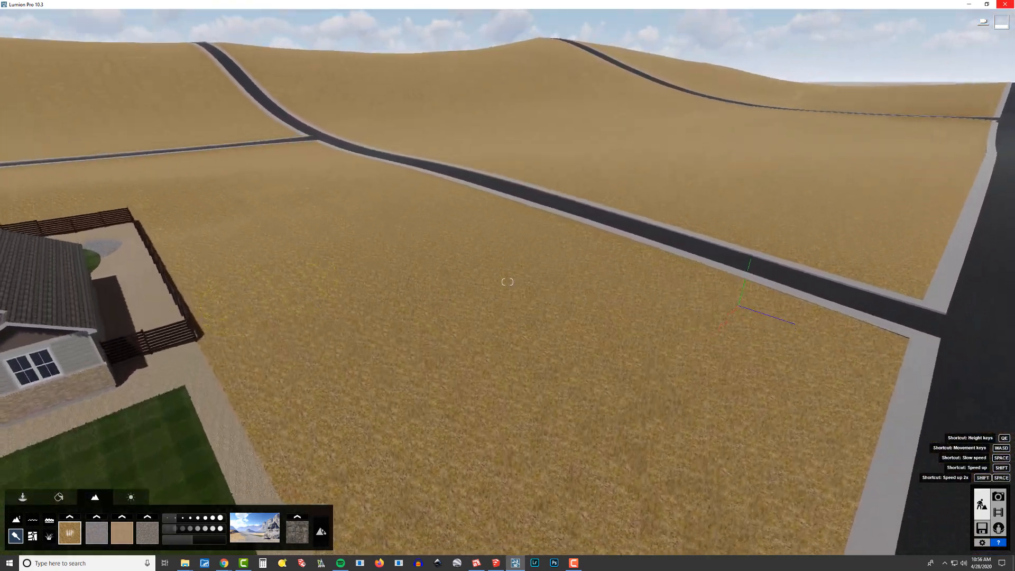
key(e)
key(w)
mouse_move(507, 282)
right_down()
mouse_move(484, 257)
mouse_move(450, 277)
mouse_move(496, 327)
right_up()
key(e)
key(s)
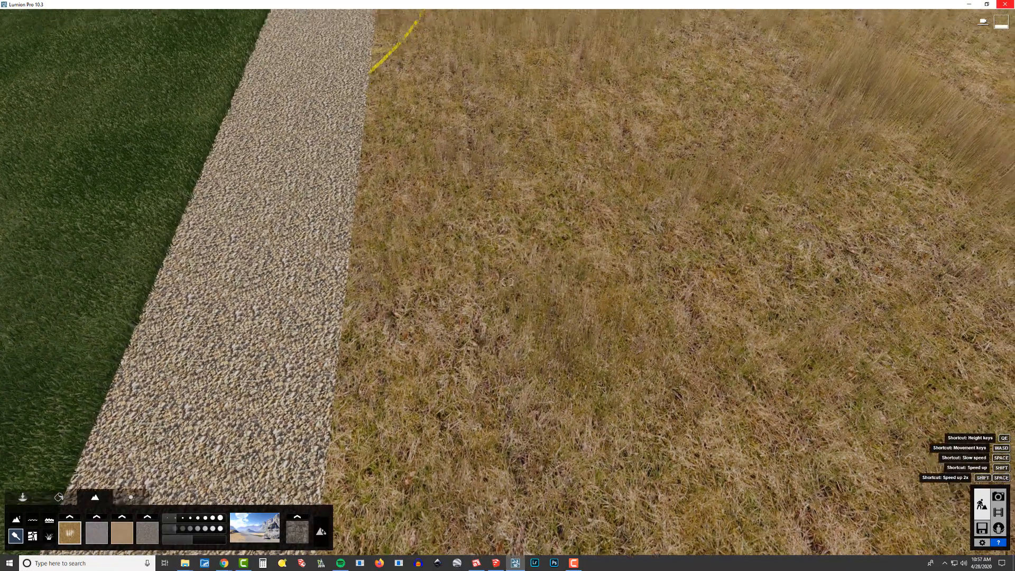
key(s)
right_drag(507, 282, 513, 237)
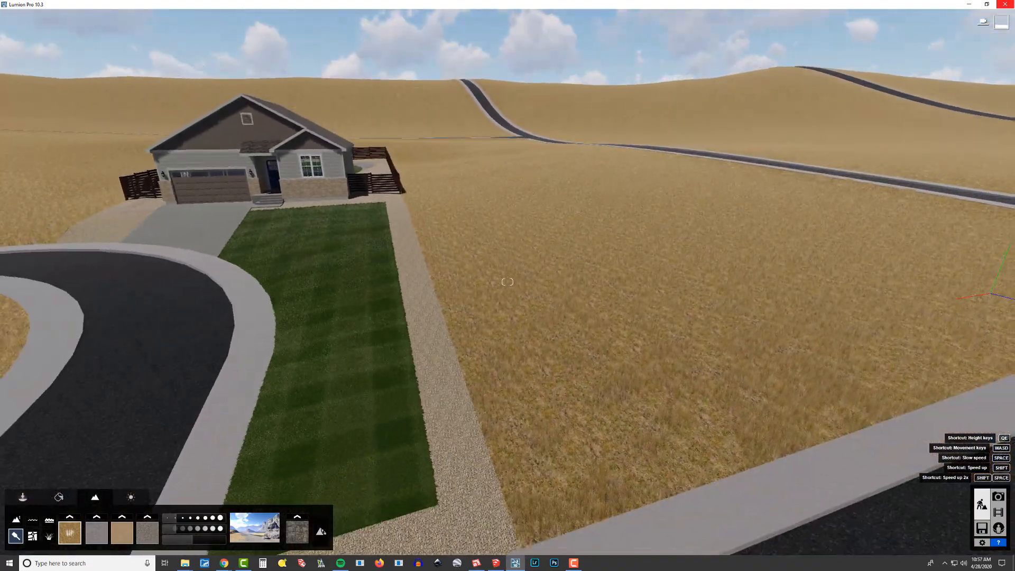
key(w)
right_drag(286, 333, 289, 300)
key(q)
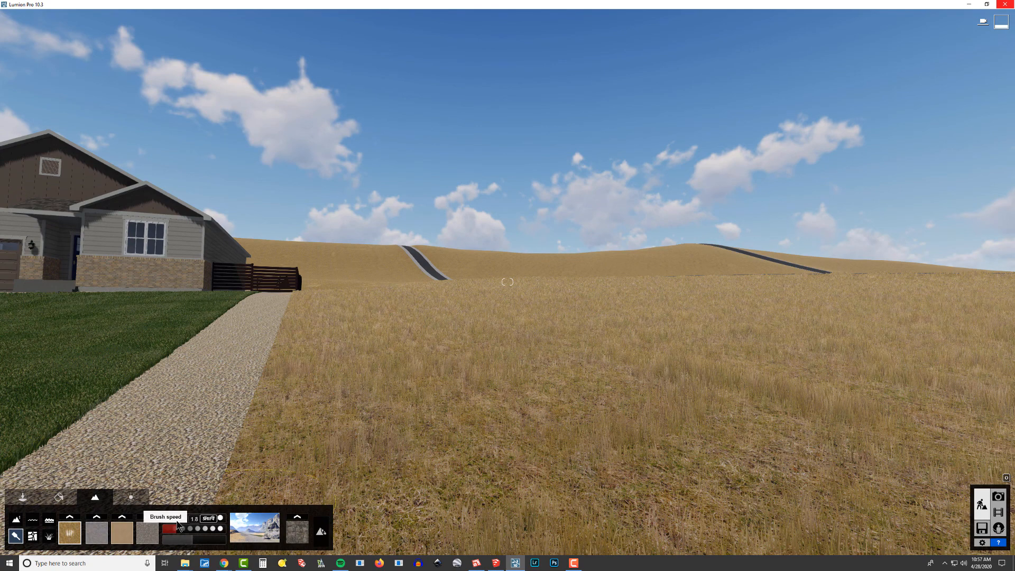
- In the landscape grass settings, set the grass height to 4.0 and the wildness to 1.9, checking the field beside the house
click(50, 537)
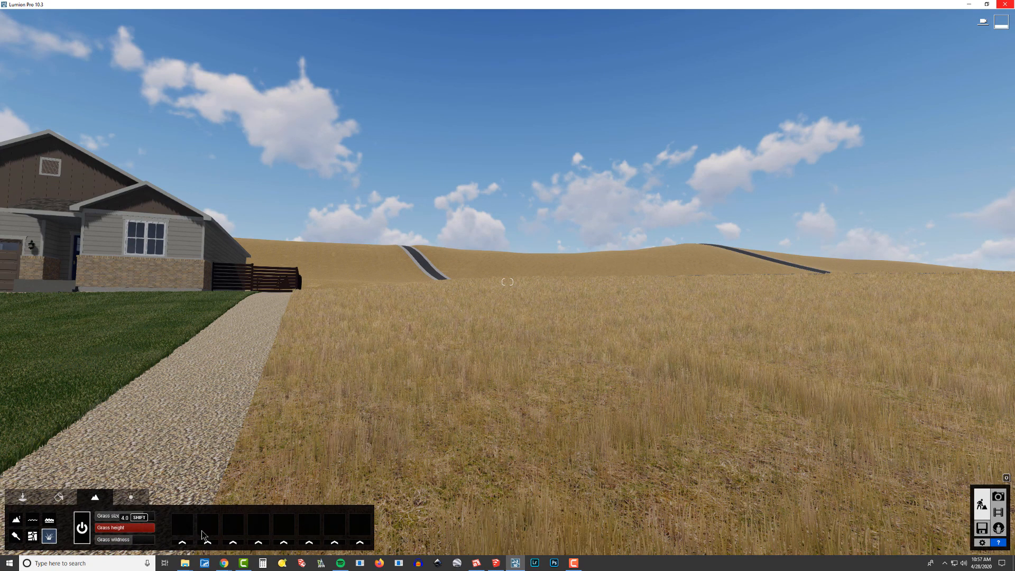
drag(147, 522, 132, 546)
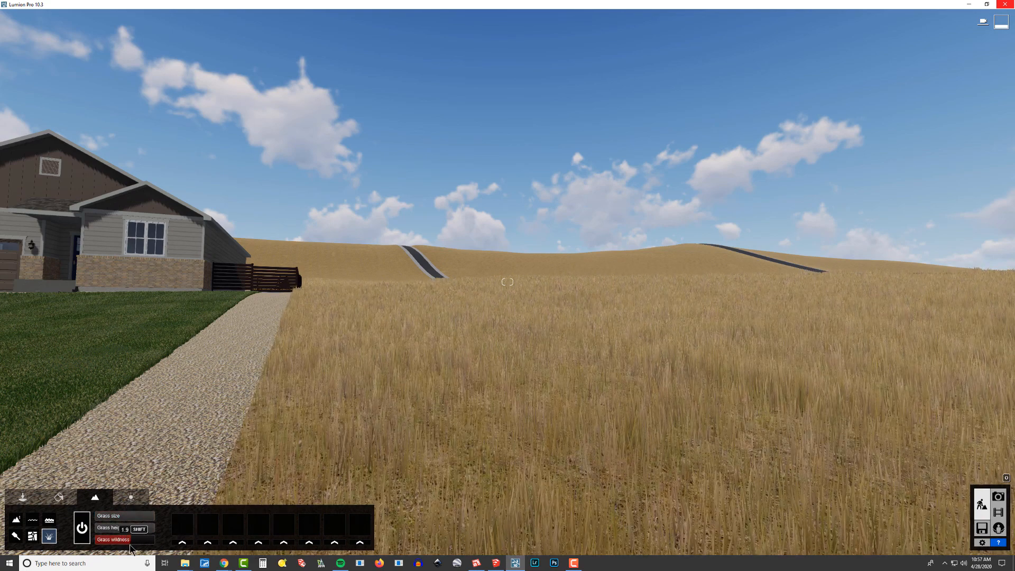
right_drag(279, 420, 311, 393)
key(shift+s)
key(shift+w)
key(s)
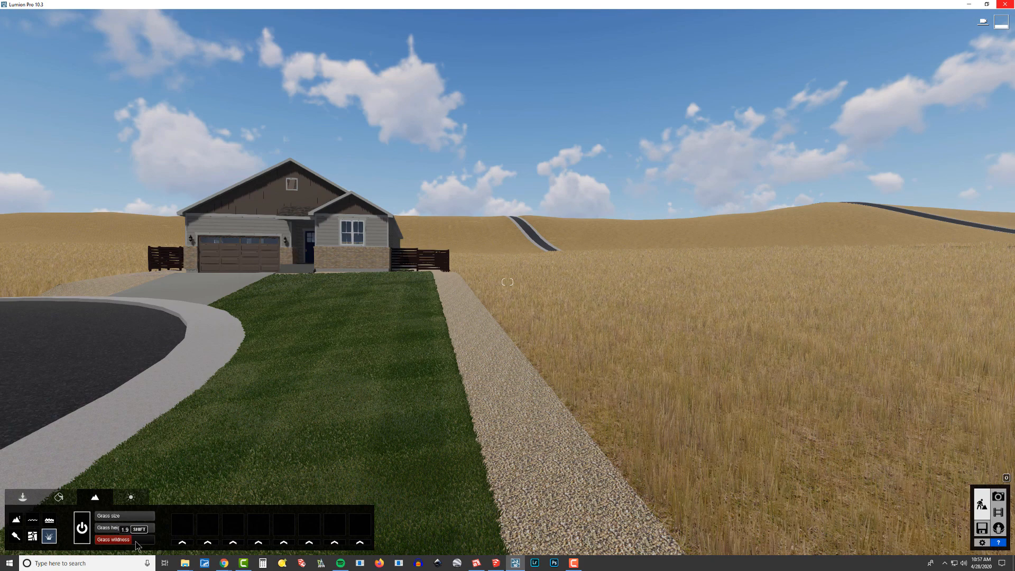
drag(135, 546, 139, 547)
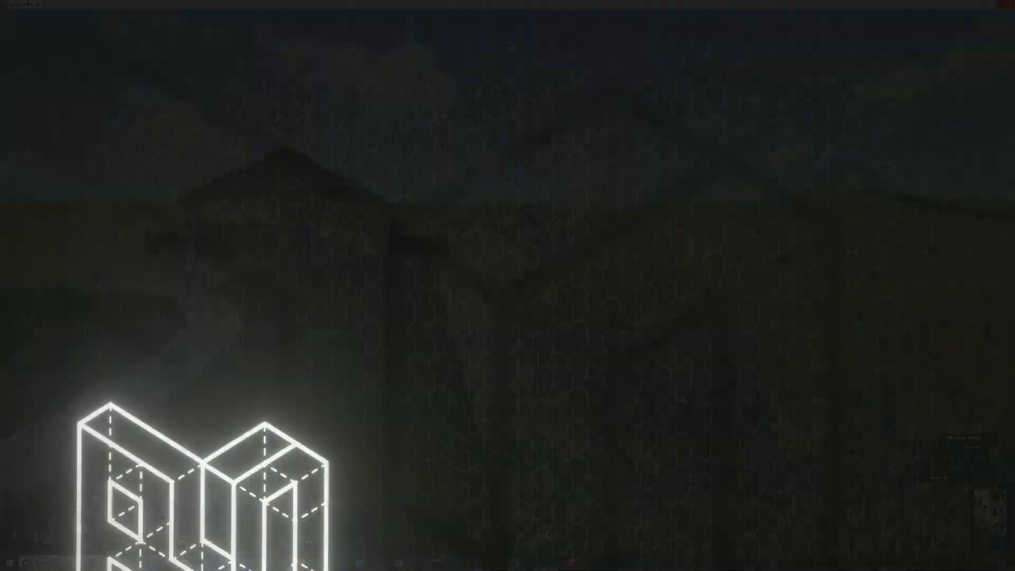